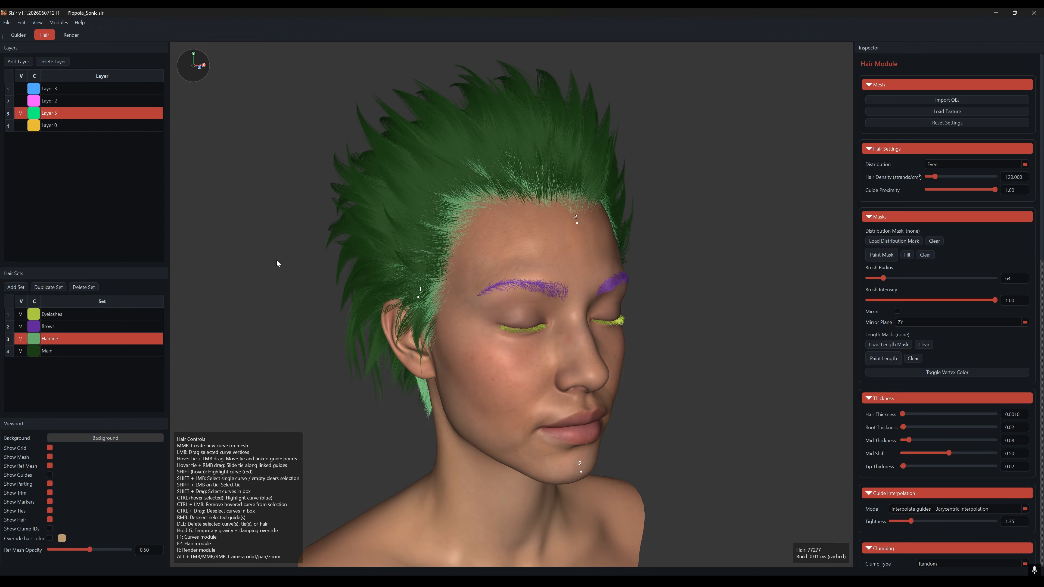
Switch to the Render module, set the camera light intensity to 1.20, and adjust the ambient intensity.
key(r)
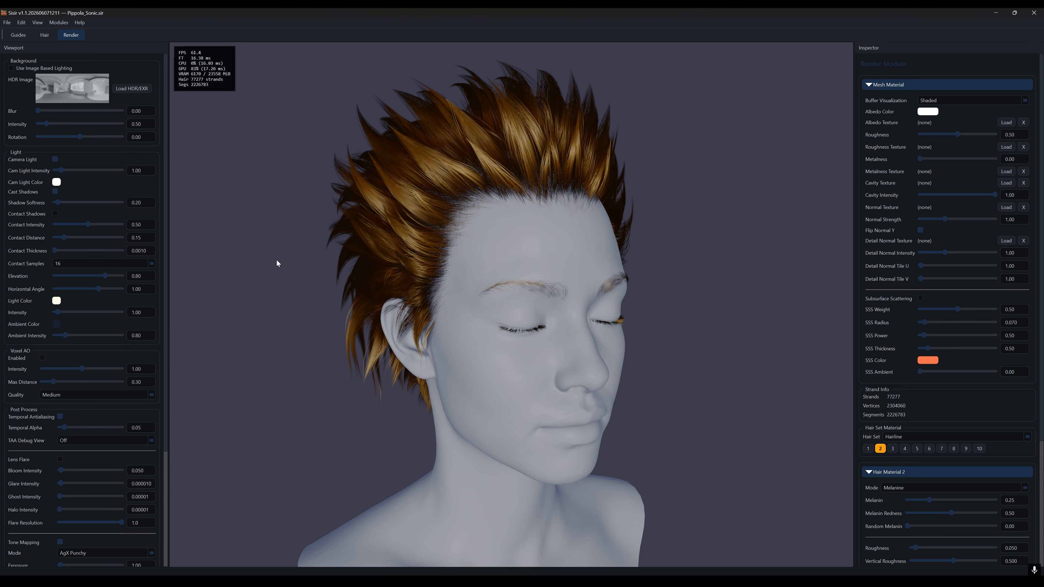
middle_drag(717, 372, 744, 381)
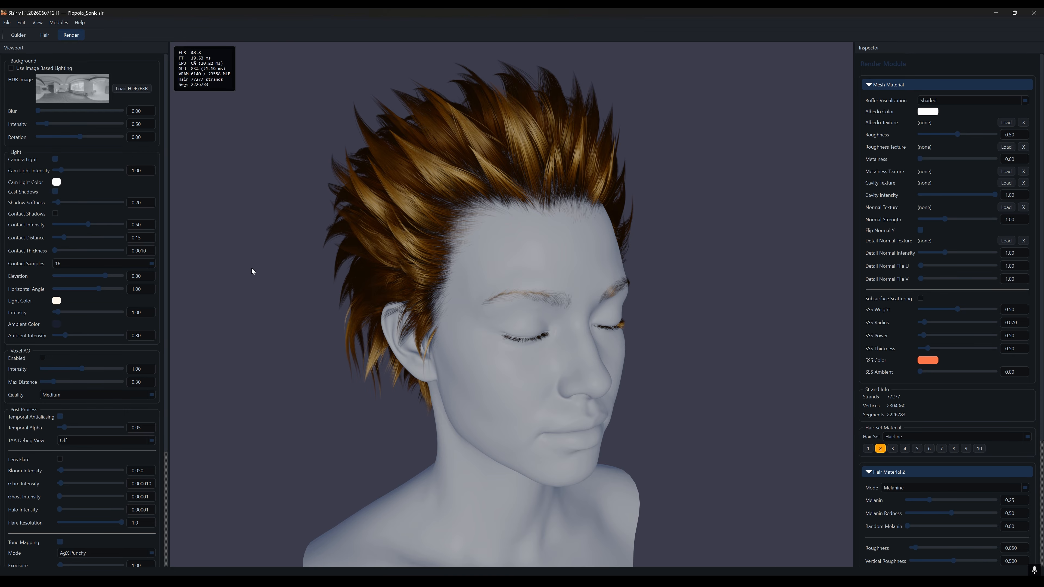
middle_drag(460, 379, 322, 371)
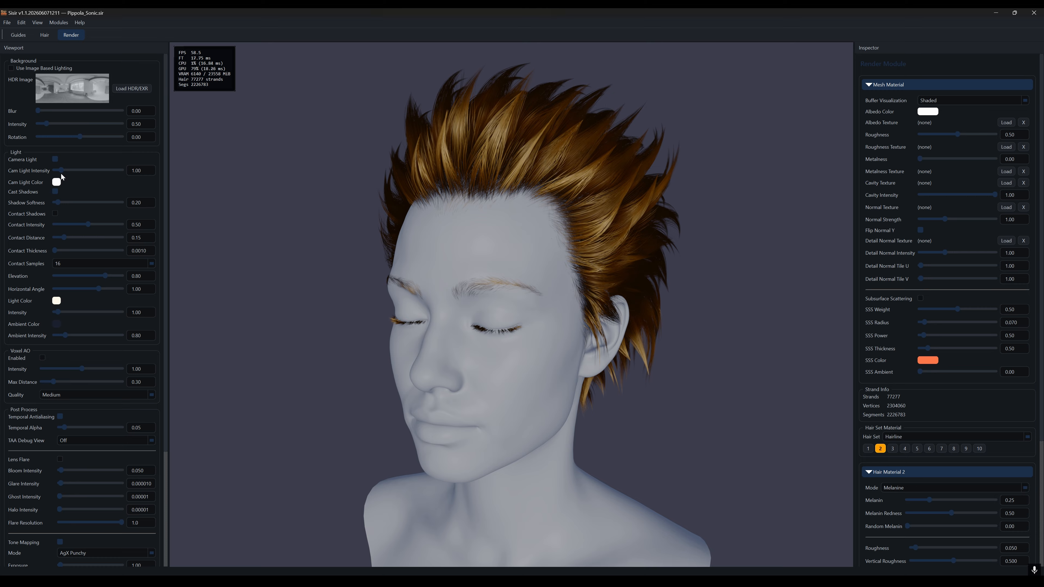
drag(63, 171, 62, 173)
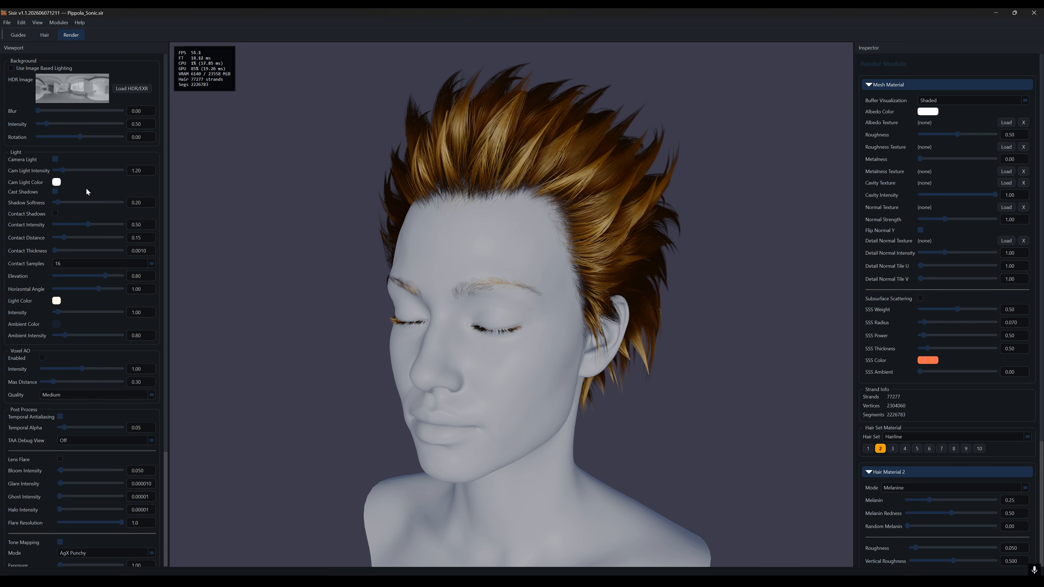
mouse_move(66, 337)
mouse_down()
mouse_move(56, 335)
mouse_move(100, 337)
mouse_move(67, 335)
mouse_up()
Enable image-based lighting with the studio HDR background and set its blur to 0.38.
click(11, 69)
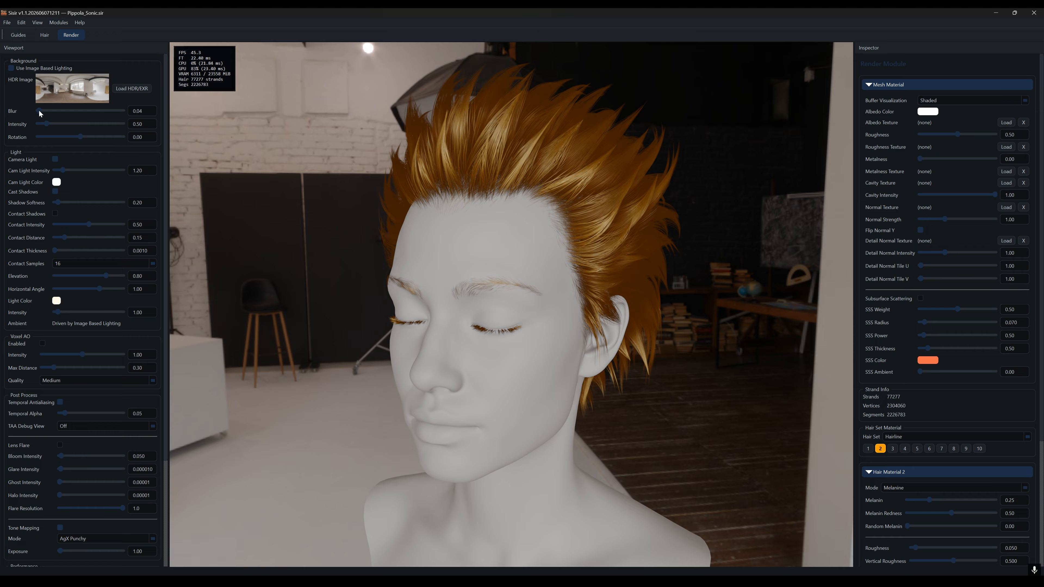
drag(39, 109, 80, 152)
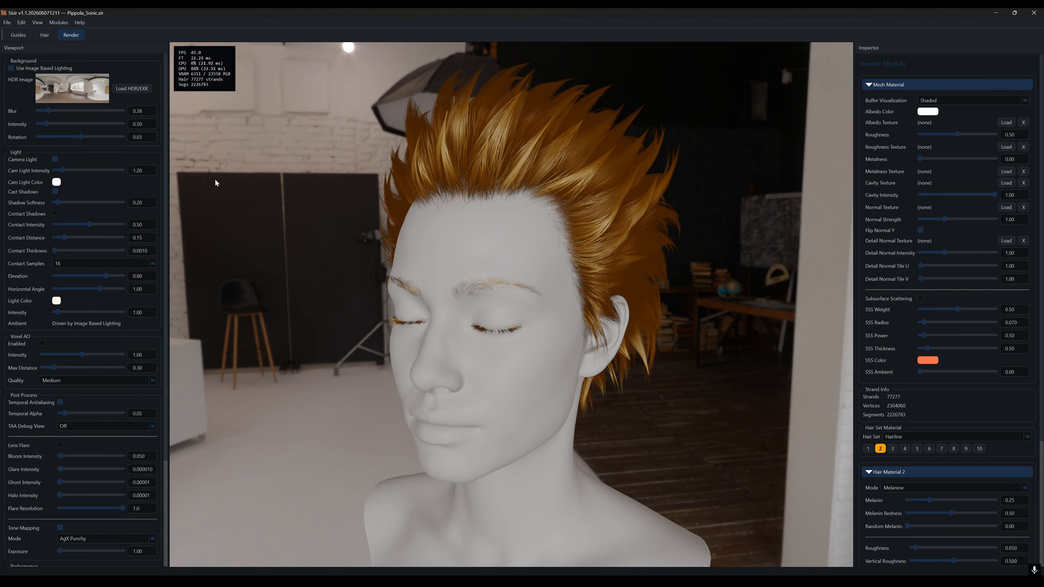
Turn off the camera light and aim the directional light at elevation 0.82 and horizontal angle -0.77.
click(55, 160)
drag(436, 371, 418, 332)
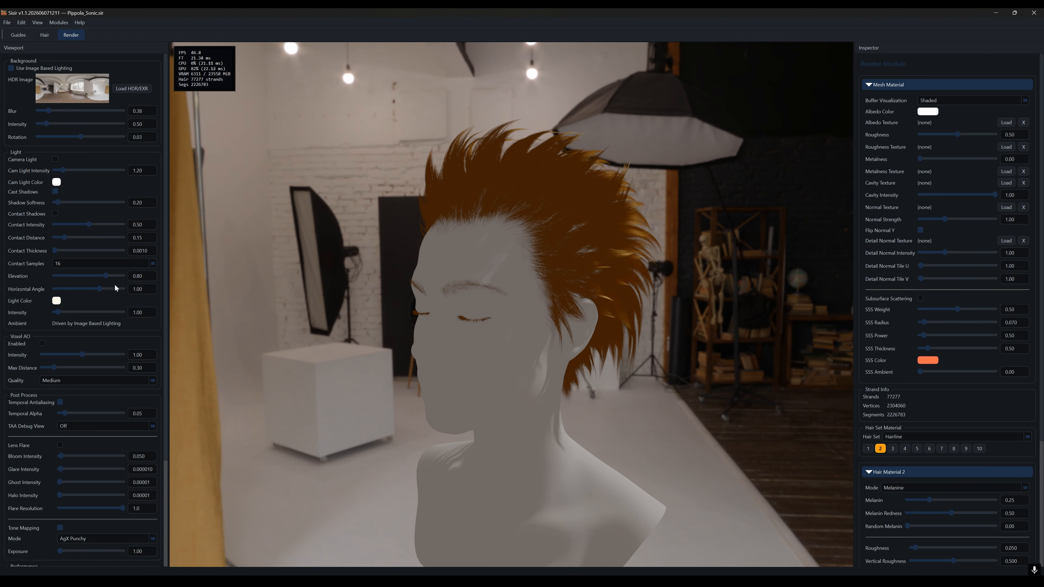
drag(106, 278, 85, 295)
middle_drag(296, 345, 537, 128)
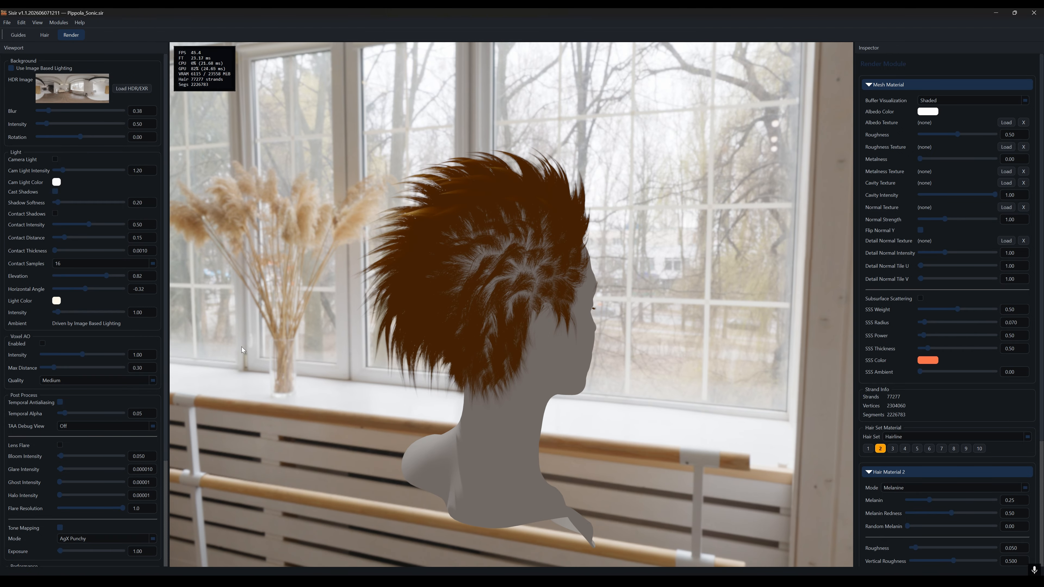
drag(84, 289, 81, 293)
middle_drag(563, 329, 411, 354)
scroll(390, 354, up, 3)
Set the directional light's intensity to 2.00.
drag(57, 312, 62, 316)
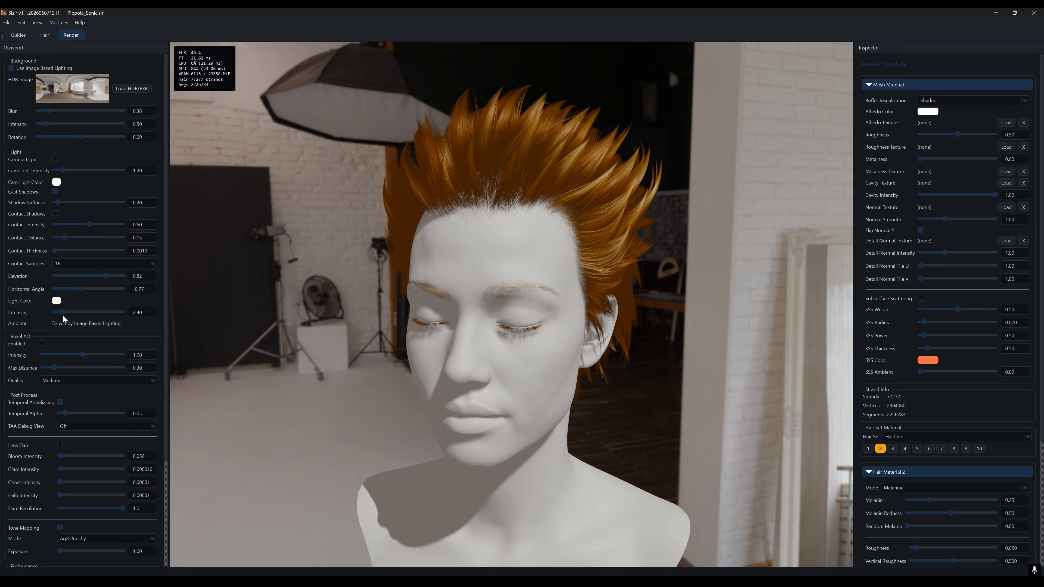
drag(144, 312, 126, 314)
text(2)
key(Return)
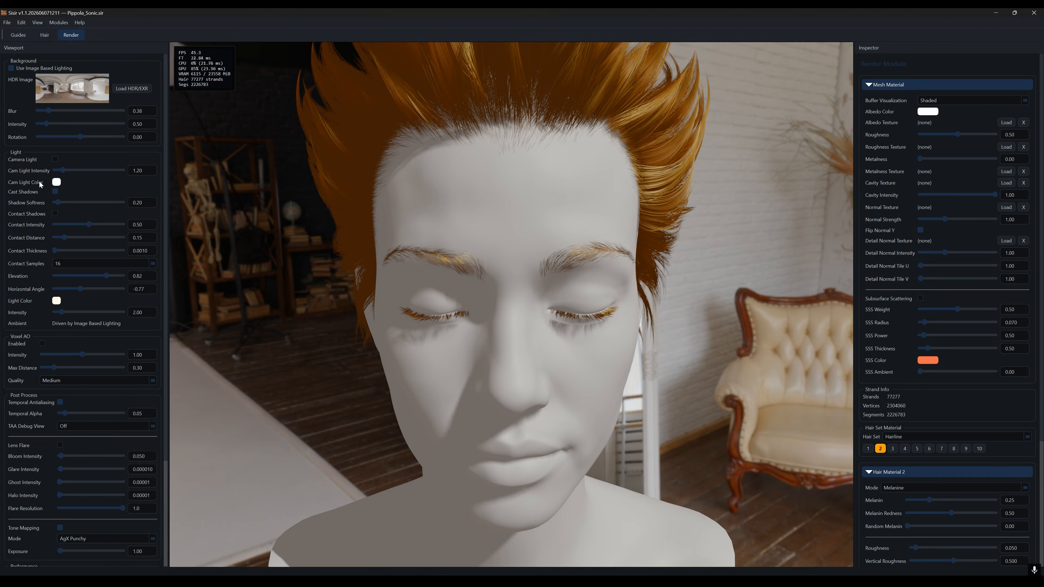
Check the face with cast shadows off and on, and set shadow softness to 0.48 and light elevation to 0.33.
click(55, 191)
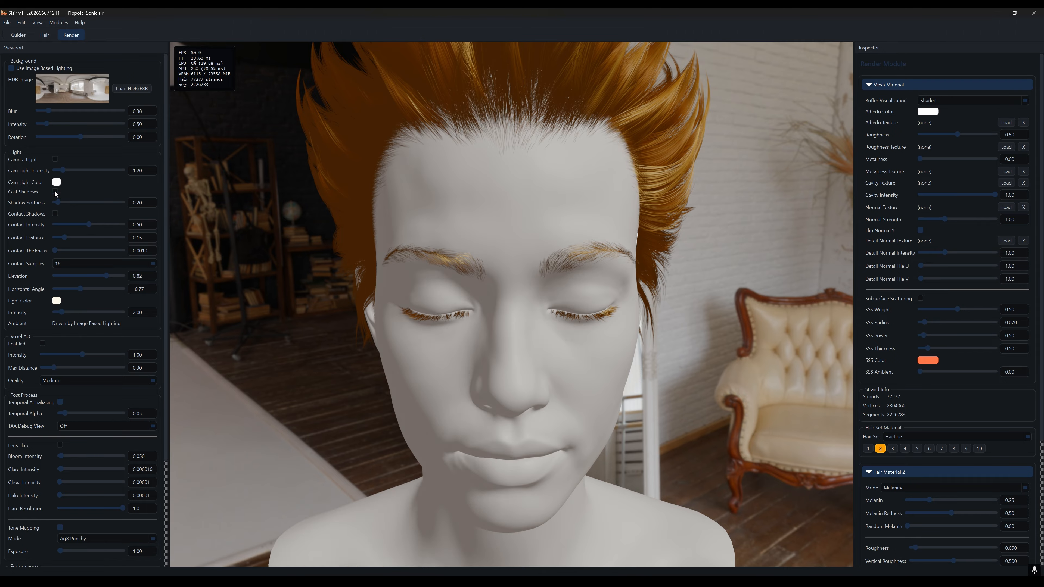
click(54, 192)
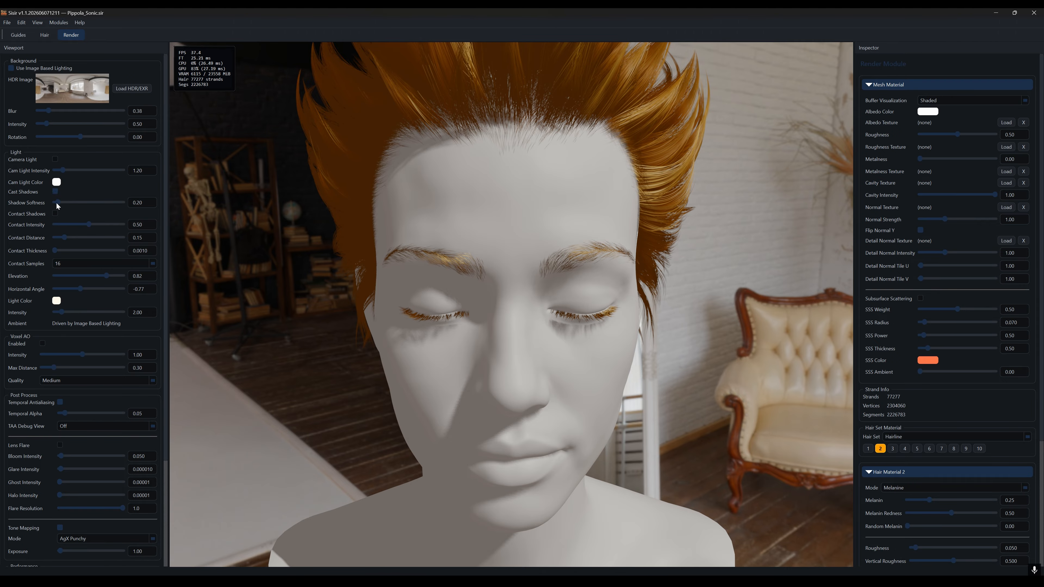
mouse_move(58, 202)
mouse_down()
mouse_move(50, 207)
mouse_move(73, 213)
mouse_move(49, 212)
mouse_move(63, 218)
mouse_up()
drag(107, 276, 95, 284)
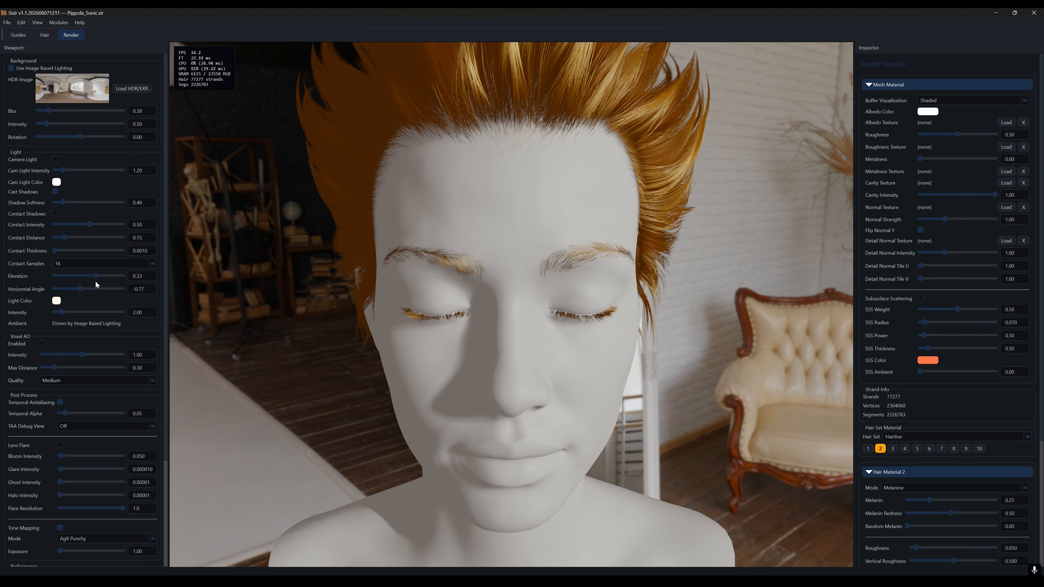
Enable contact shadows with intensity 1.00, contact distance 0.01 and contact thickness 0.0300.
click(55, 214)
drag(64, 241, 44, 241)
drag(55, 252, 56, 253)
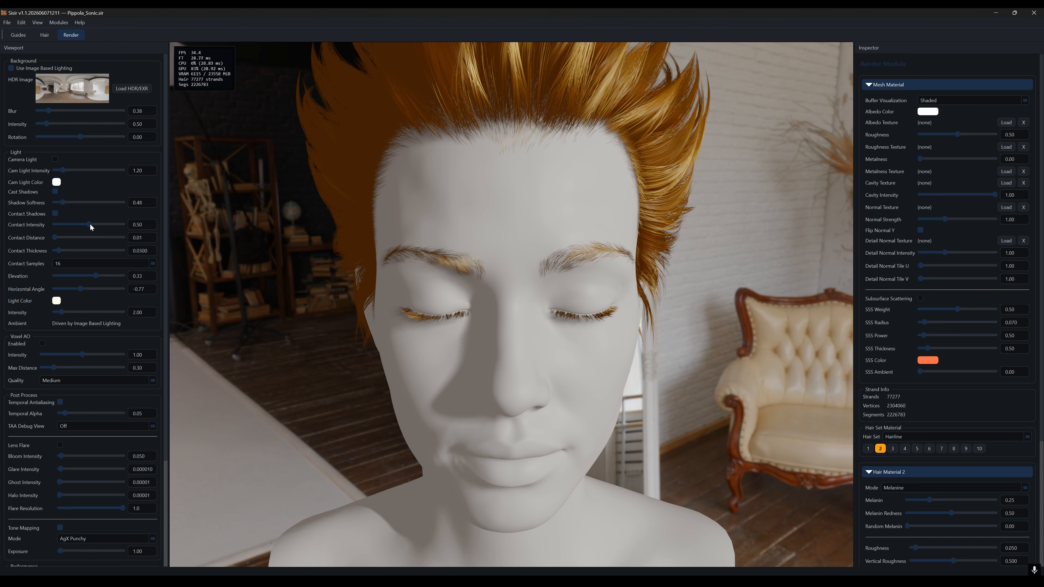
drag(91, 225, 136, 230)
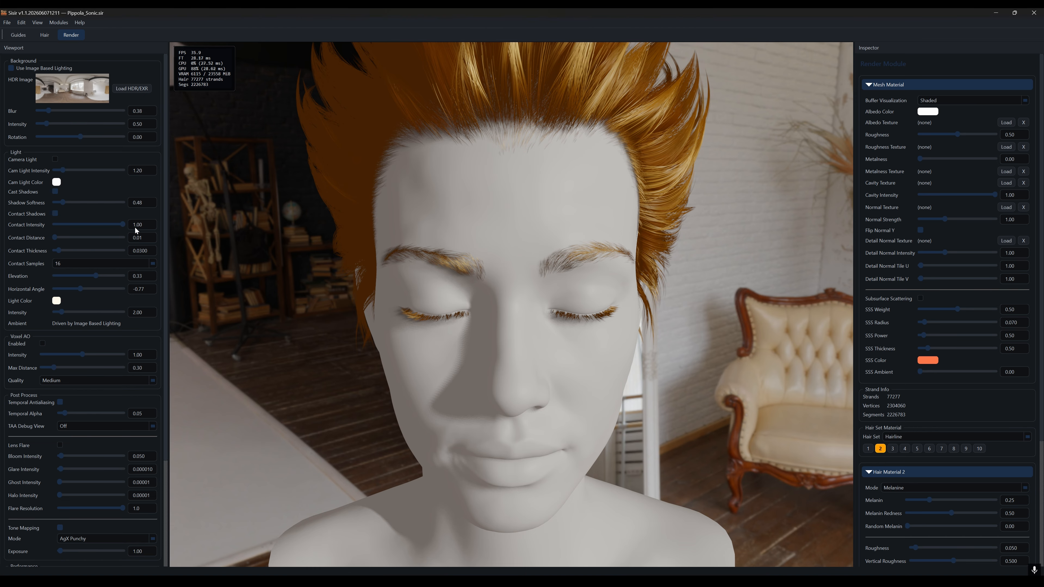
Compare the face and hair with contact shadows off and on from several angles, leaving them enabled.
click(56, 215)
click(56, 214)
click(55, 214)
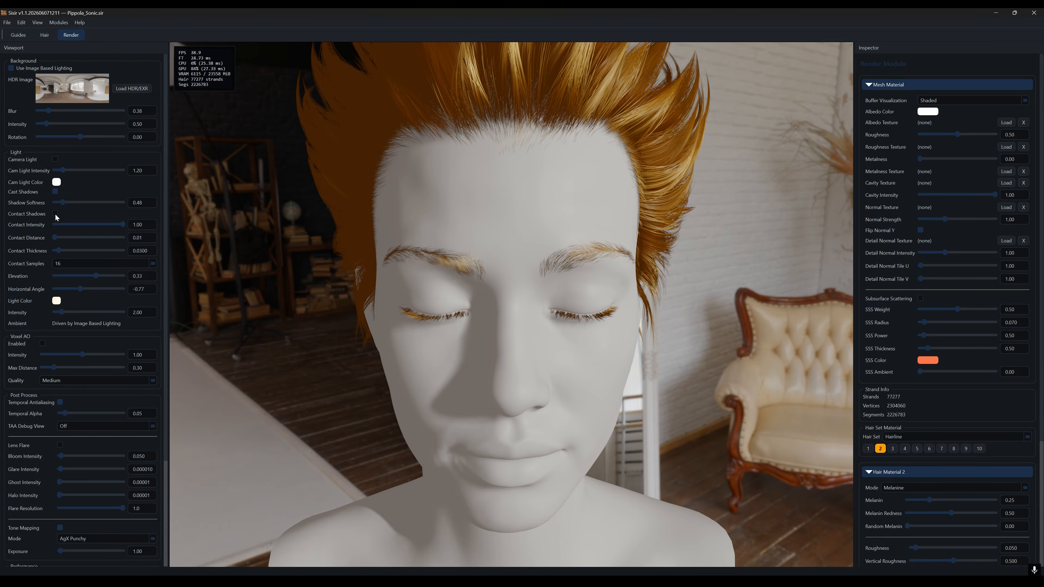
click(55, 214)
middle_drag(488, 334, 578, 382)
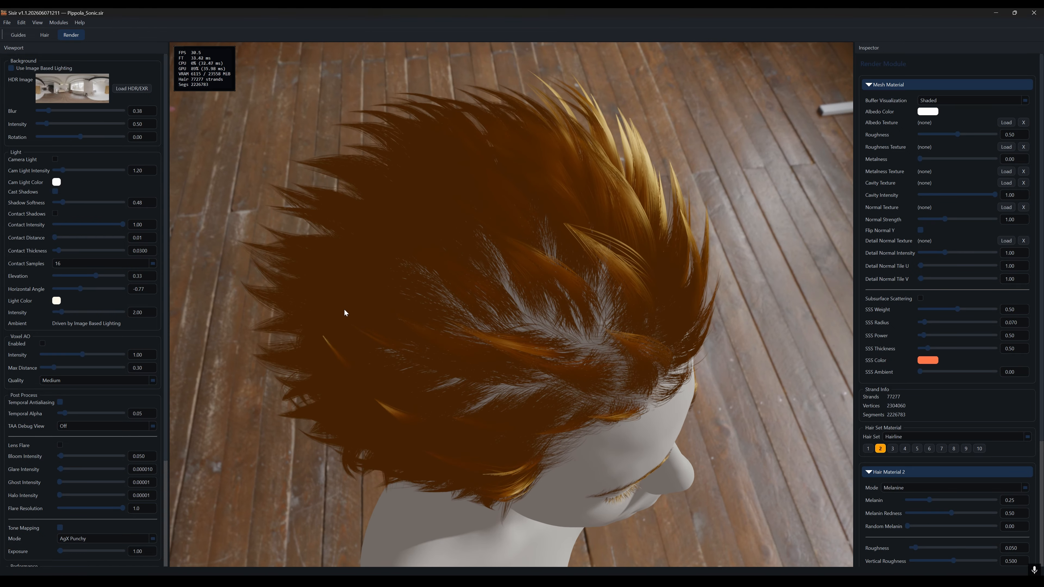
click(57, 213)
click(55, 215)
click(56, 216)
click(55, 214)
click(54, 215)
click(55, 214)
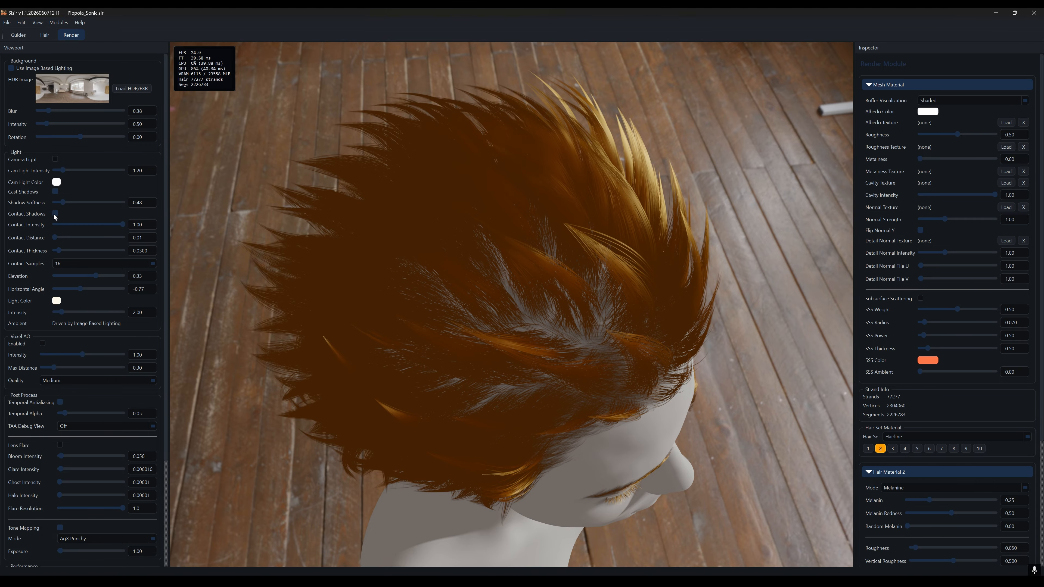
middle_drag(571, 378, 490, 315)
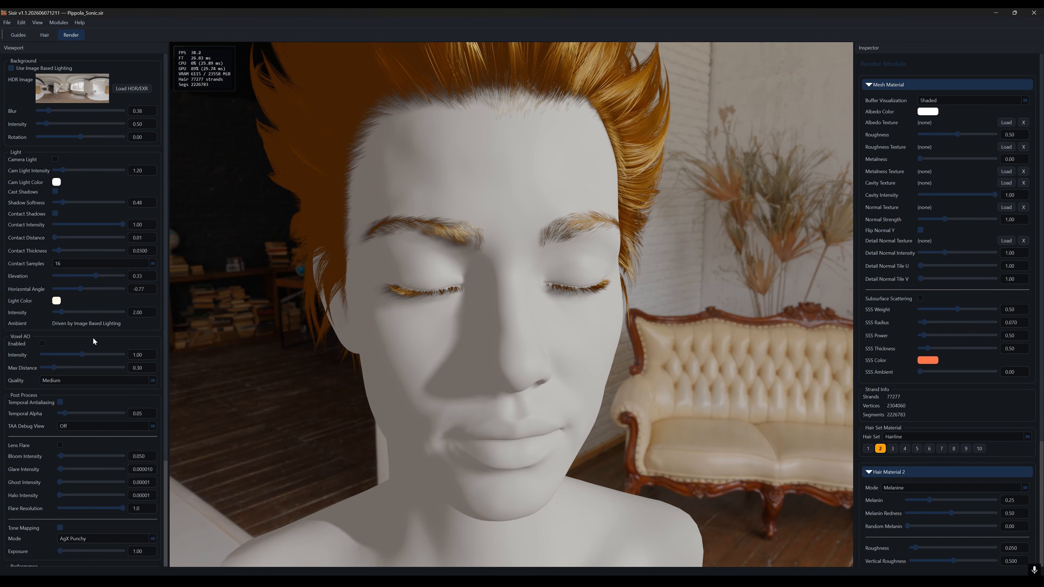
Enable Voxel AO and compare the head from the side with it off and on.
scroll(92, 335, down, 3)
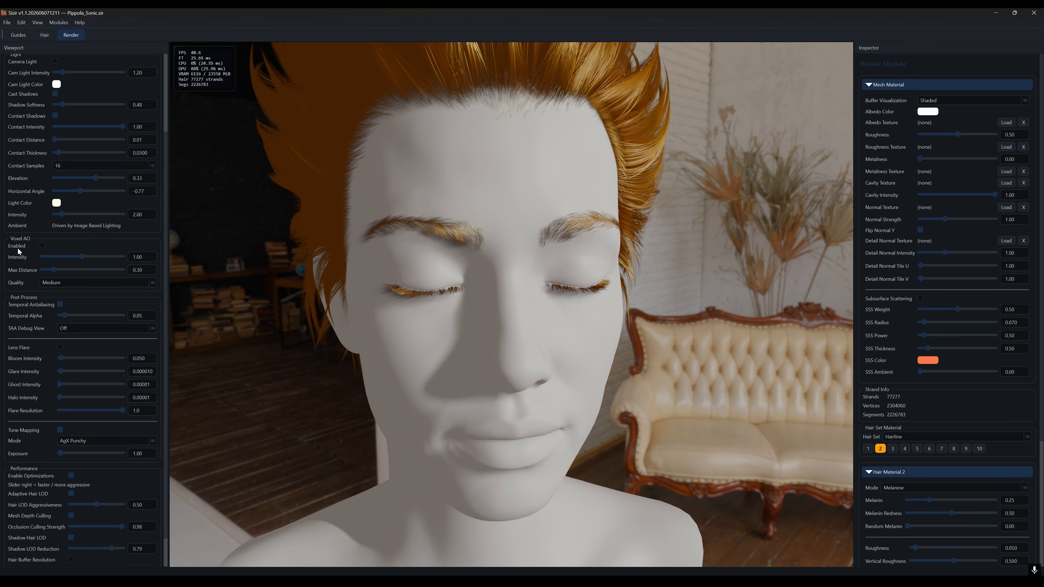
click(43, 246)
mouse_move(477, 362)
middle_down()
mouse_move(495, 379)
mouse_move(560, 378)
middle_up()
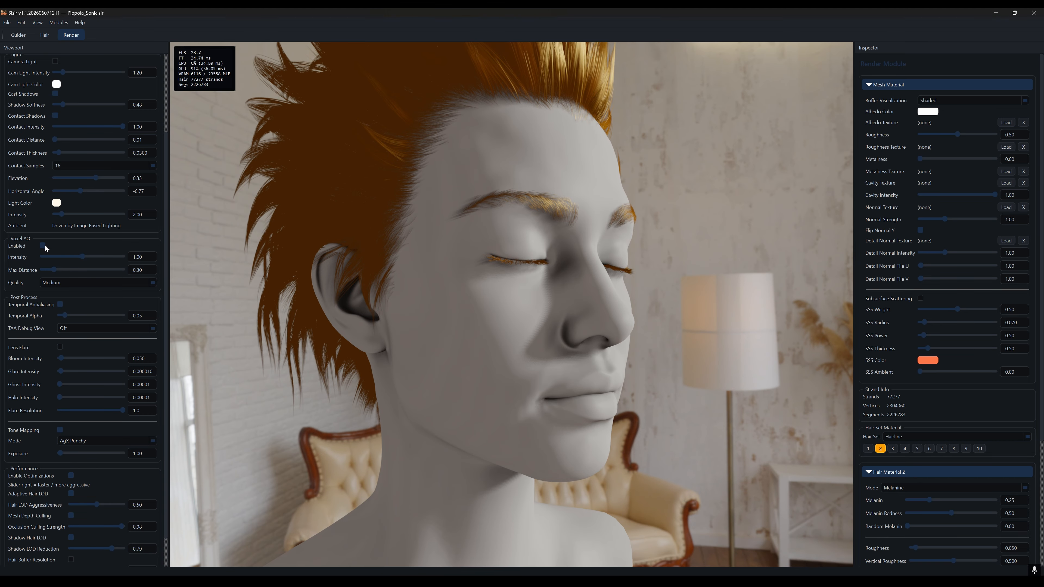
click(42, 246)
click(42, 246)
click(42, 246)
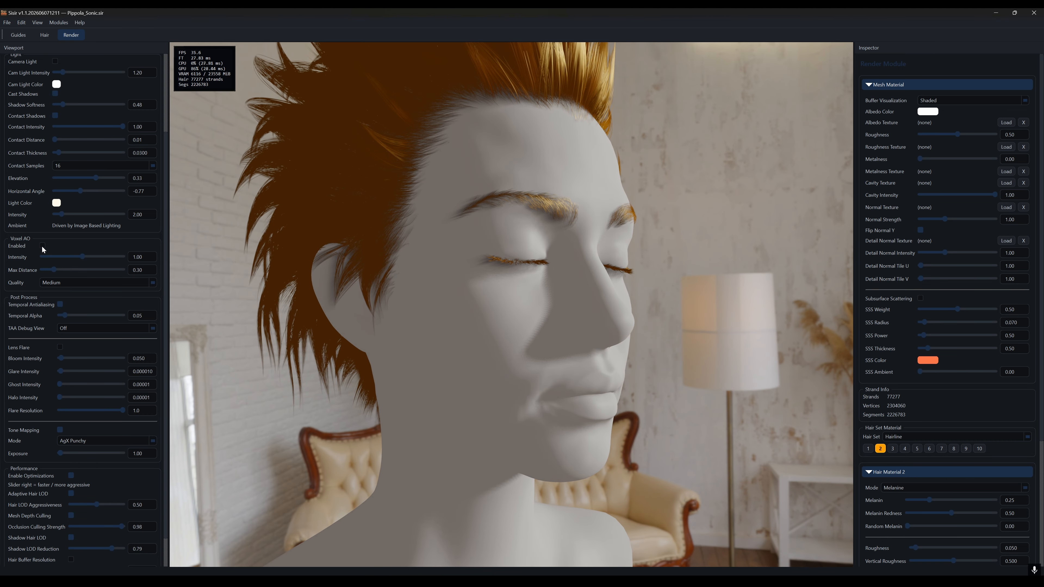
click(42, 246)
Set the Voxel AO intensity to 0.53 and max distance to 0.37, and recheck the ear area with it off and on.
mouse_move(78, 259)
mouse_down()
mouse_move(49, 256)
mouse_move(64, 260)
mouse_up()
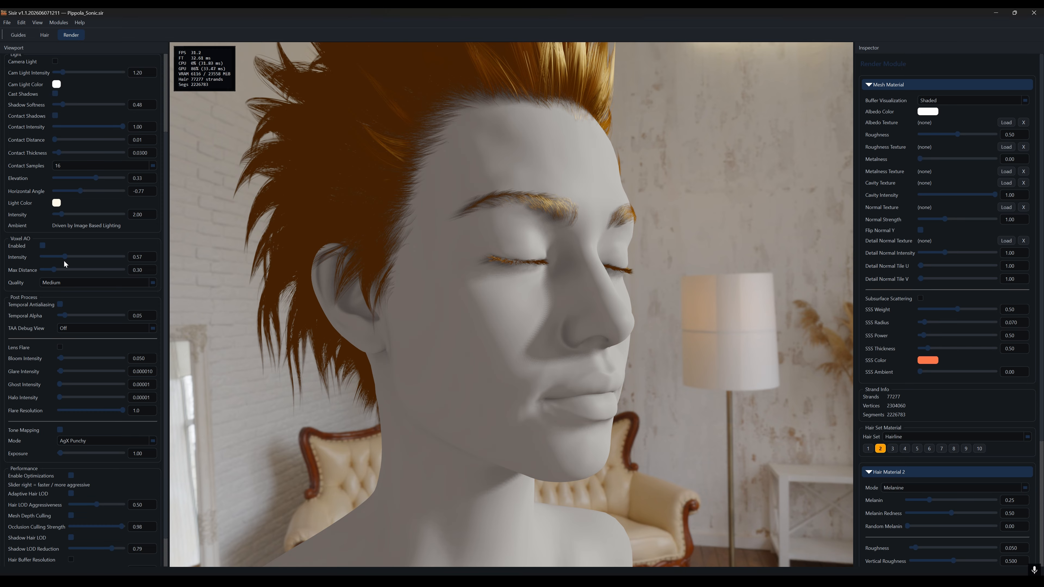
mouse_move(567, 388)
middle_down()
mouse_move(635, 379)
mouse_move(557, 393)
middle_up()
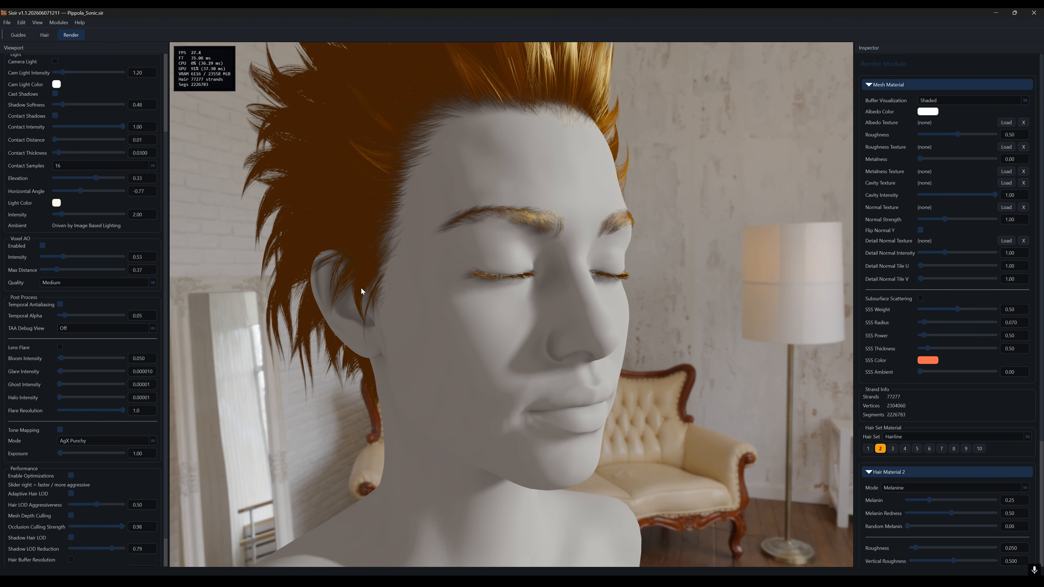
click(43, 246)
middle_drag(448, 335, 401, 259)
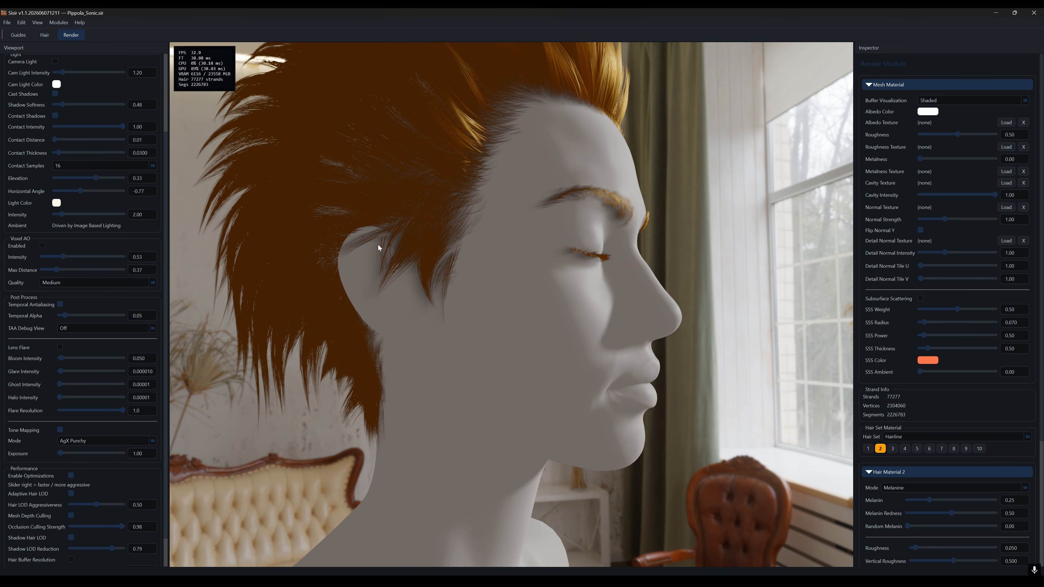
click(42, 246)
middle_drag(380, 258, 24, 342)
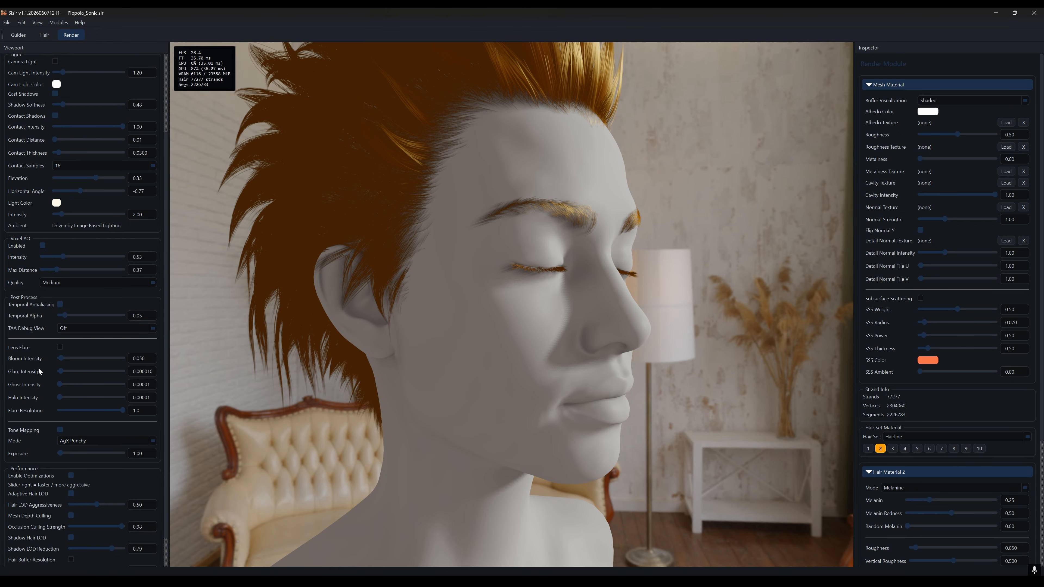
Compare the Linear, Reinhard, Cineon, ACES Filmic, AgX, AgX Punchy and Khronos PBR Neutral tone mapping modes, ending on AgX Punchy.
middle_drag(424, 421, 359, 429)
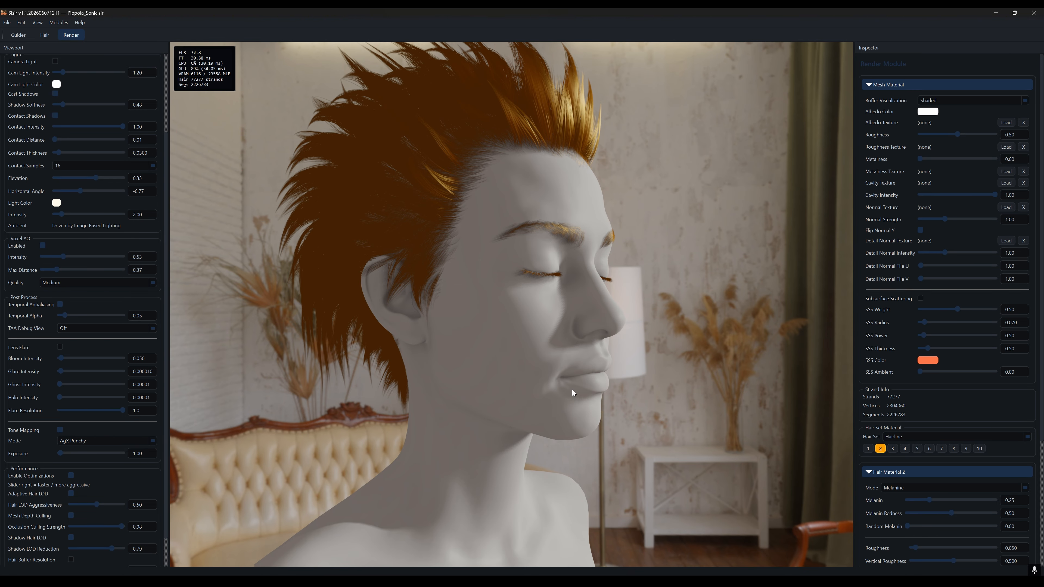
middle_drag(571, 390, 496, 398)
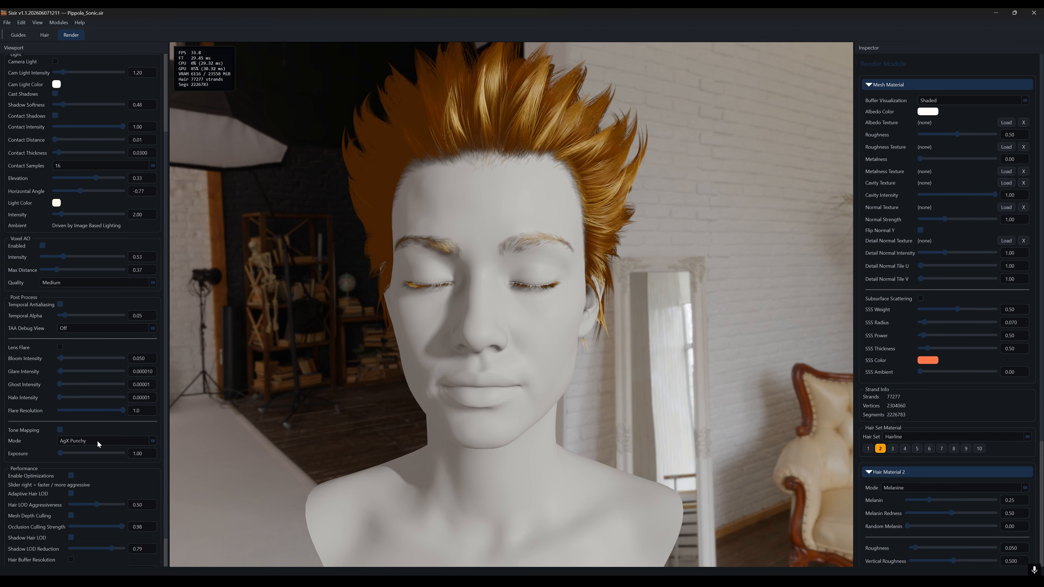
click(92, 440)
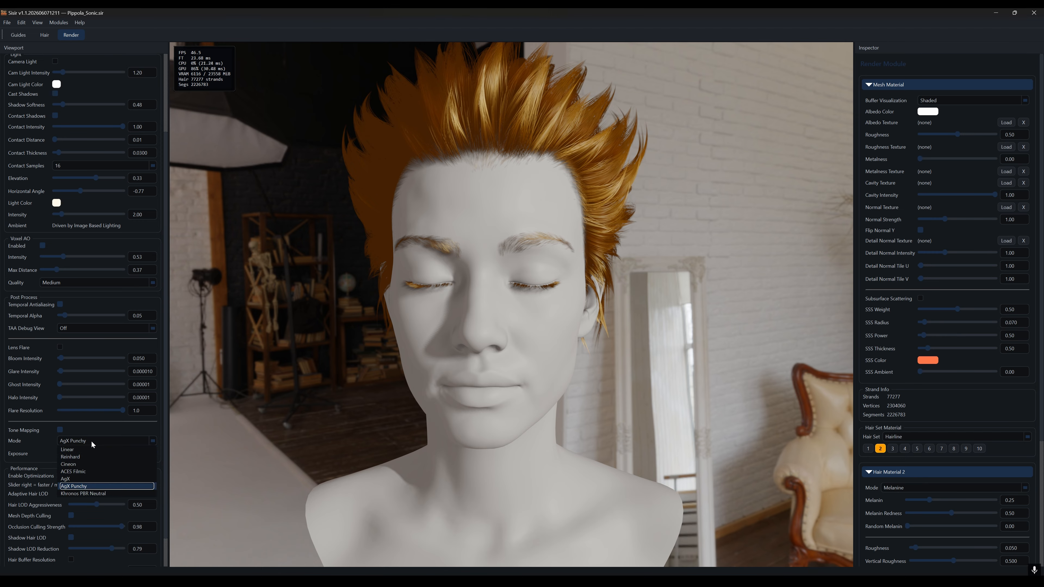
click(79, 449)
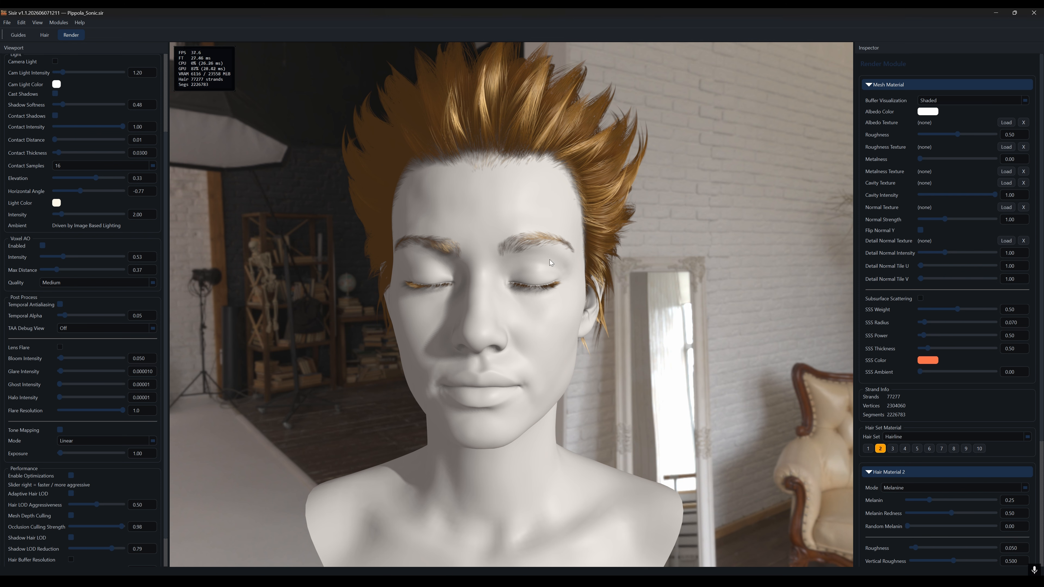
click(94, 440)
click(81, 457)
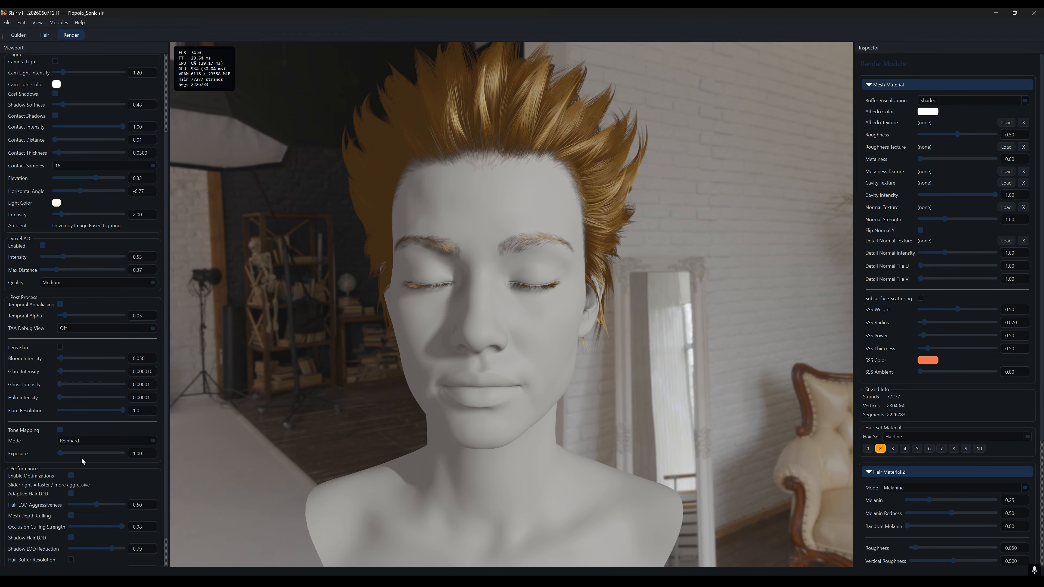
click(88, 441)
click(79, 465)
click(89, 440)
click(81, 471)
click(93, 441)
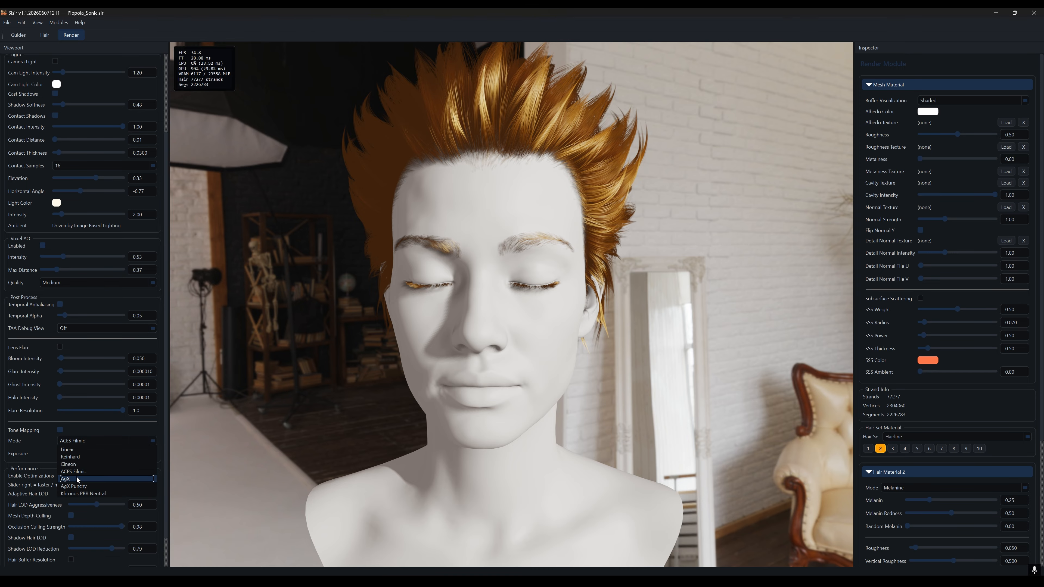
click(77, 479)
click(84, 440)
click(75, 486)
click(91, 441)
click(91, 493)
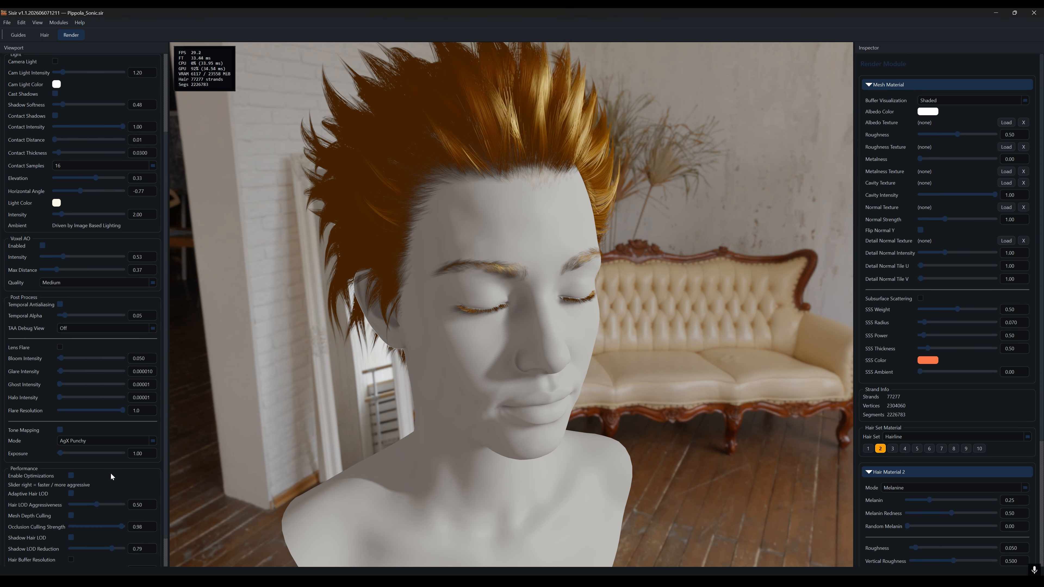
Hide the performance stats overlay in the viewport.
scroll(111, 474, down, 2)
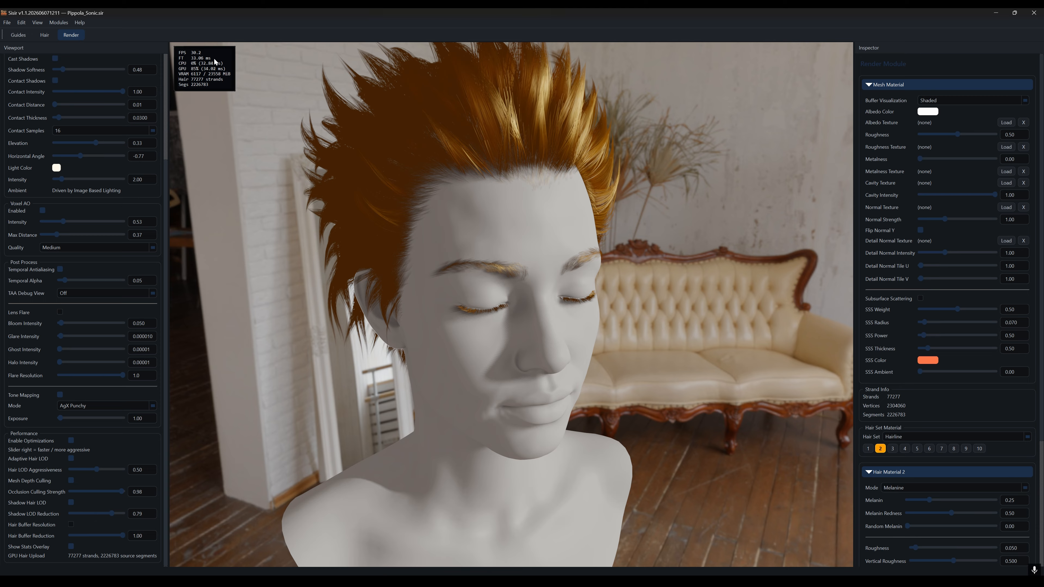
click(71, 548)
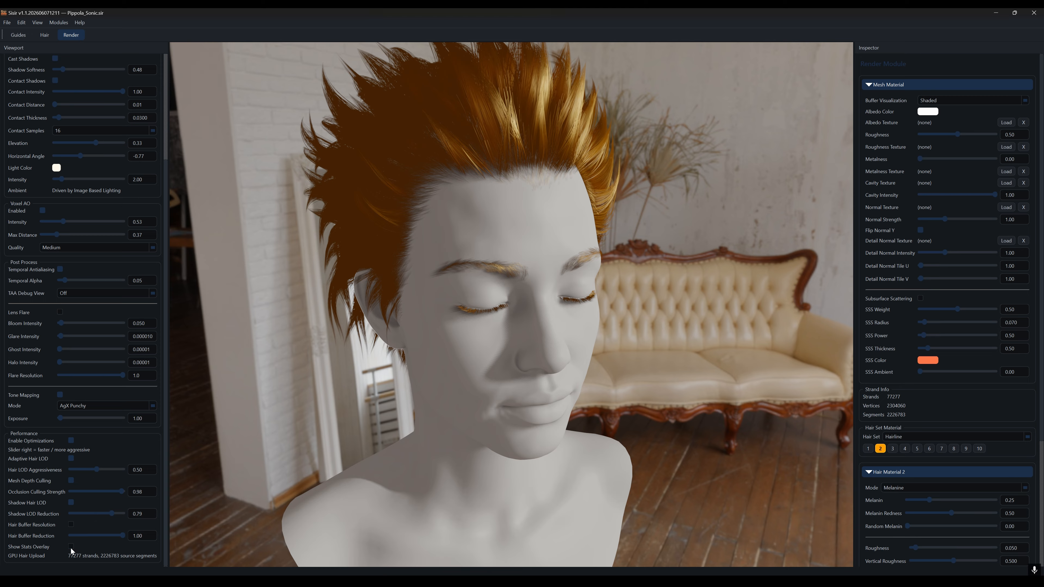
Show the performance stats overlay in the viewport again.
click(71, 548)
click(72, 547)
click(71, 547)
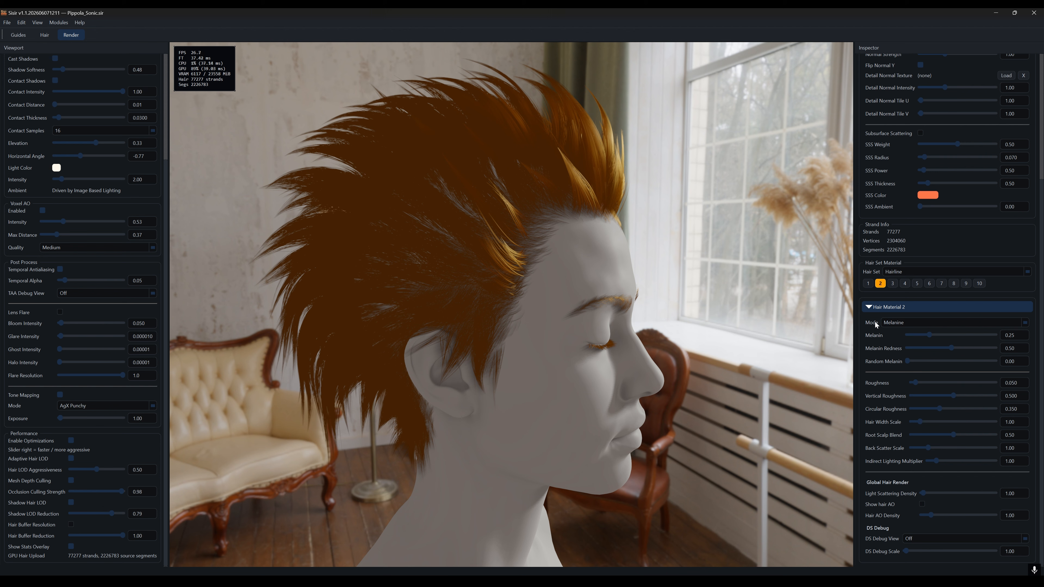
Check the colour modes of the Hairline hair material, keep Melanine, and set Melanin to 0.21.
click(911, 324)
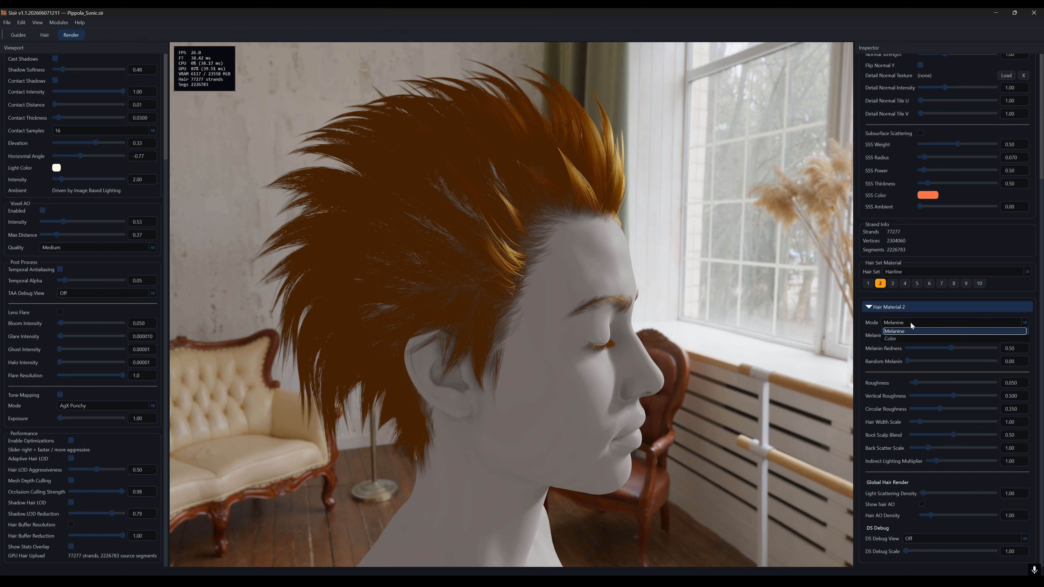
click(910, 325)
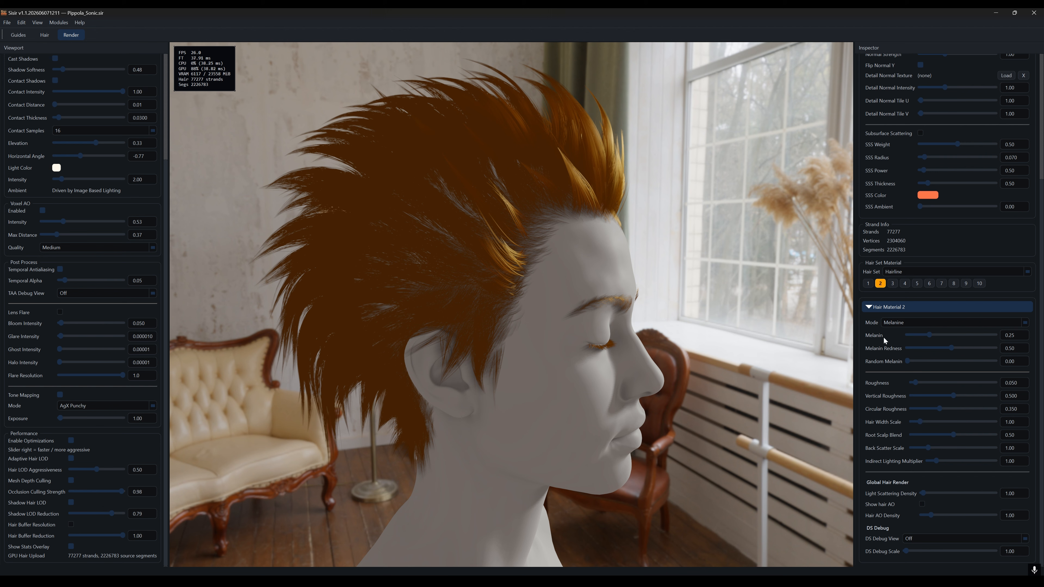
mouse_move(929, 335)
mouse_down()
mouse_move(909, 336)
mouse_move(922, 337)
mouse_up()
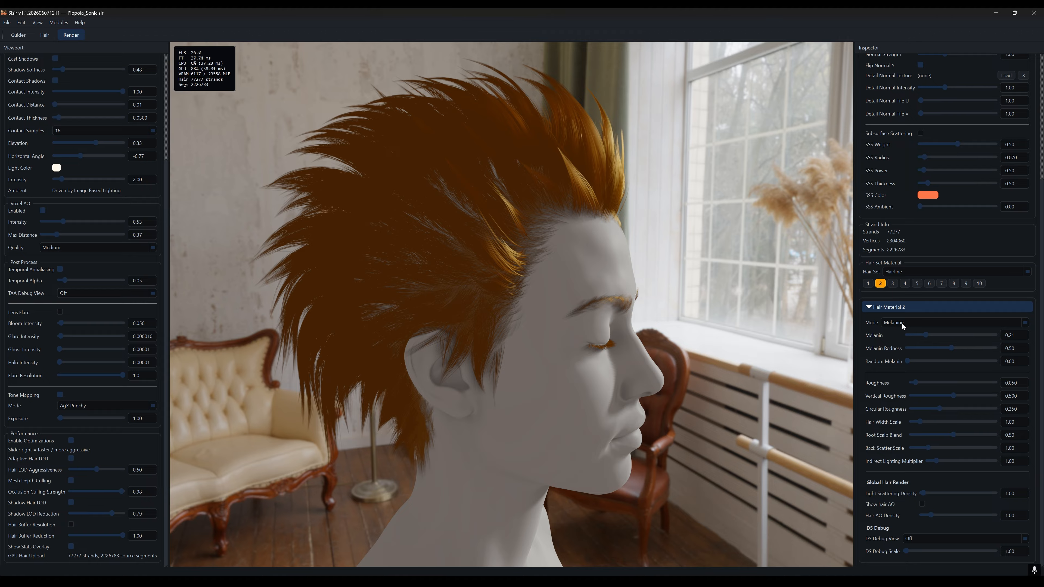
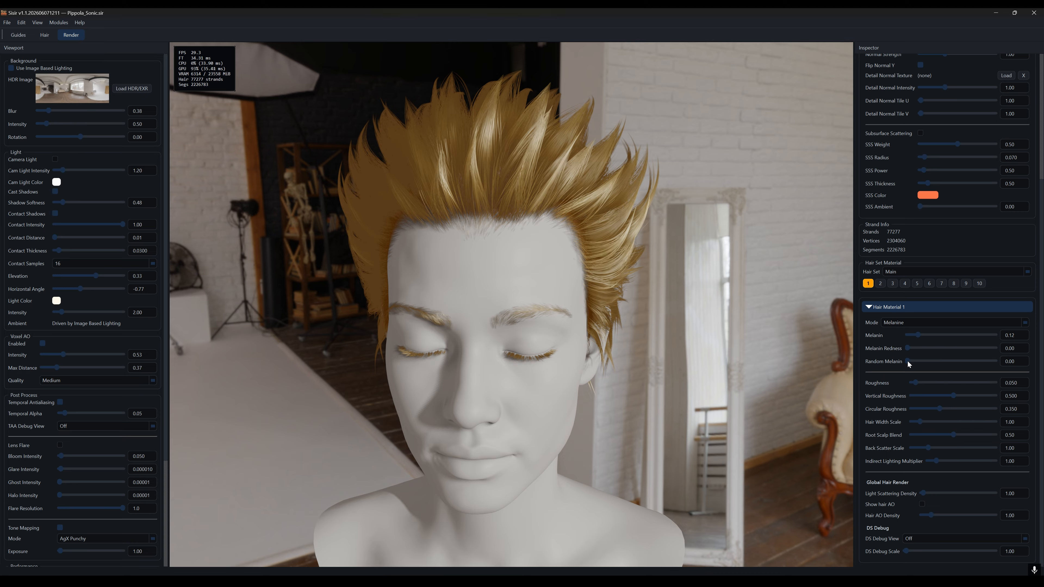
Try a Random Melanin of 0.16 on the Main hair material, check it from the side, and reset it to 0.00.
drag(906, 360, 919, 362)
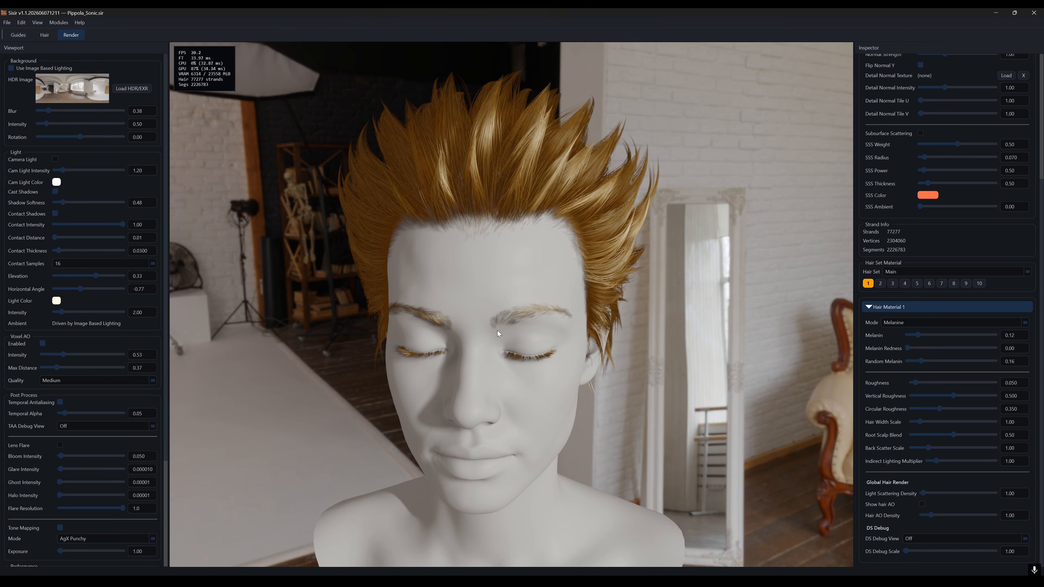
middle_drag(497, 333, 784, 344)
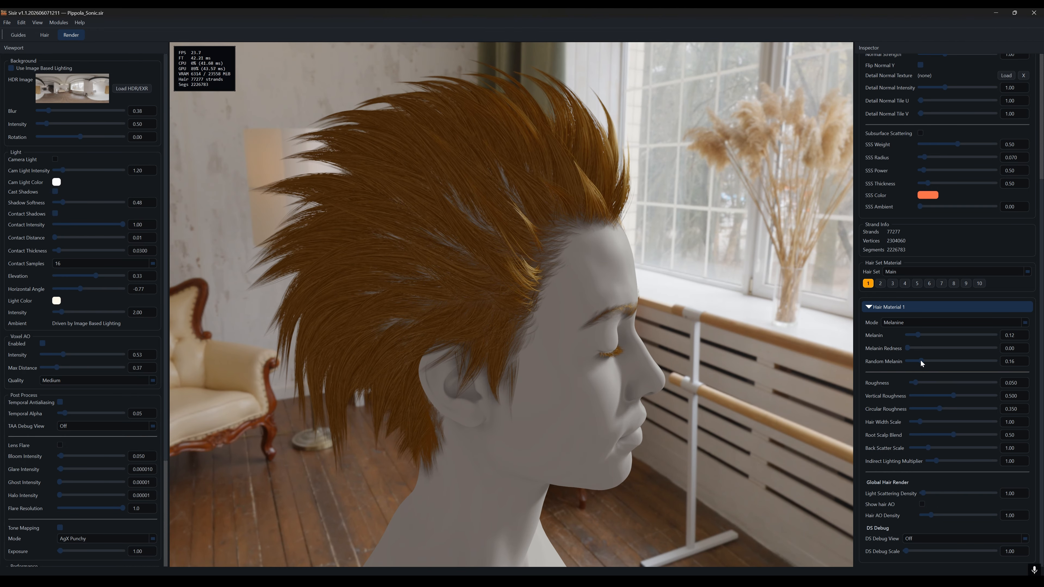
mouse_move(919, 360)
mouse_down()
mouse_move(911, 365)
mouse_move(1013, 367)
mouse_move(907, 364)
mouse_up()
middle_drag(812, 353, 610, 336)
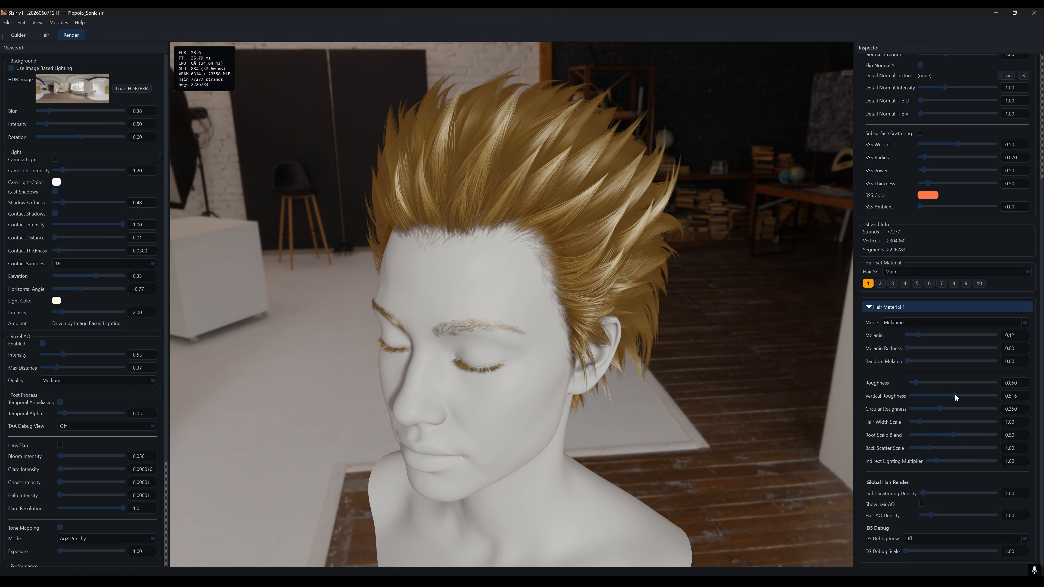
Set the Main hair material's Vertical Roughness to 0.906, Circular Roughness to 0.430 and Roughness to 0.016.
mouse_move(955, 395)
mouse_down()
mouse_move(994, 393)
mouse_move(919, 395)
mouse_move(969, 398)
mouse_move(904, 408)
mouse_move(984, 411)
mouse_move(941, 413)
mouse_move(986, 395)
mouse_move(966, 395)
mouse_move(978, 397)
mouse_up()
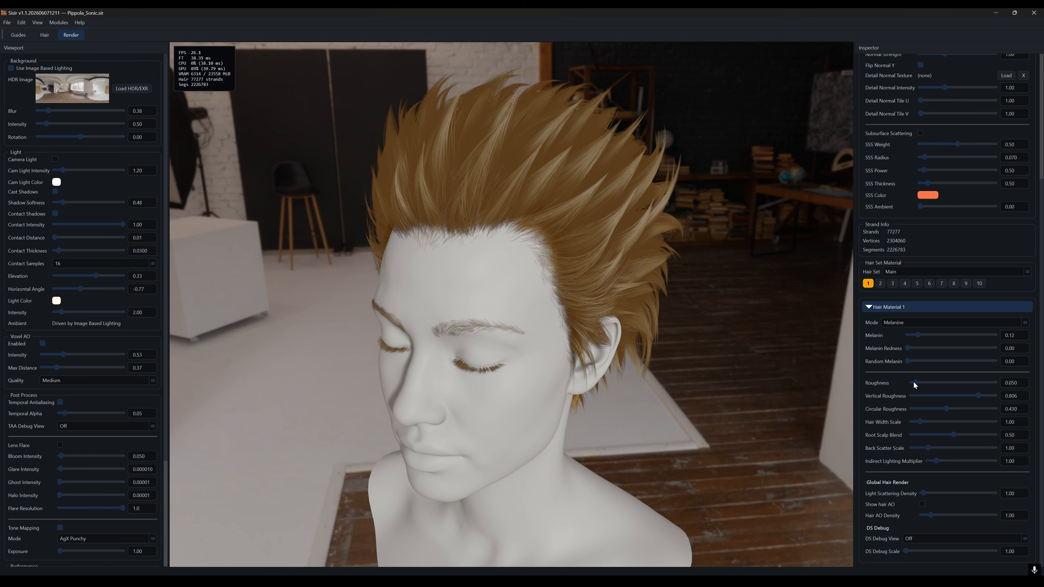
mouse_move(976, 395)
mouse_down()
mouse_move(959, 395)
mouse_move(986, 395)
mouse_up()
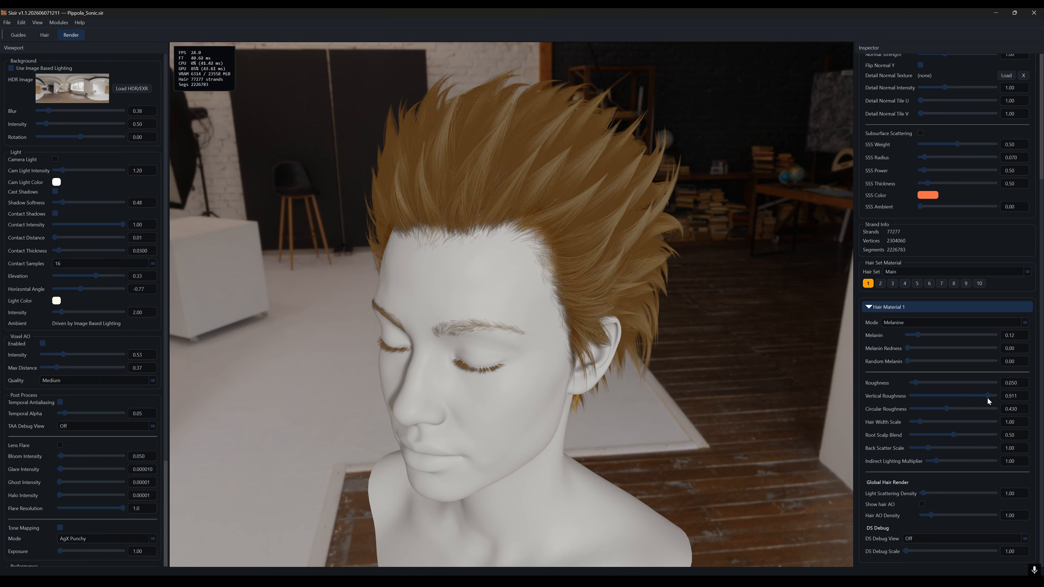
drag(914, 381, 913, 382)
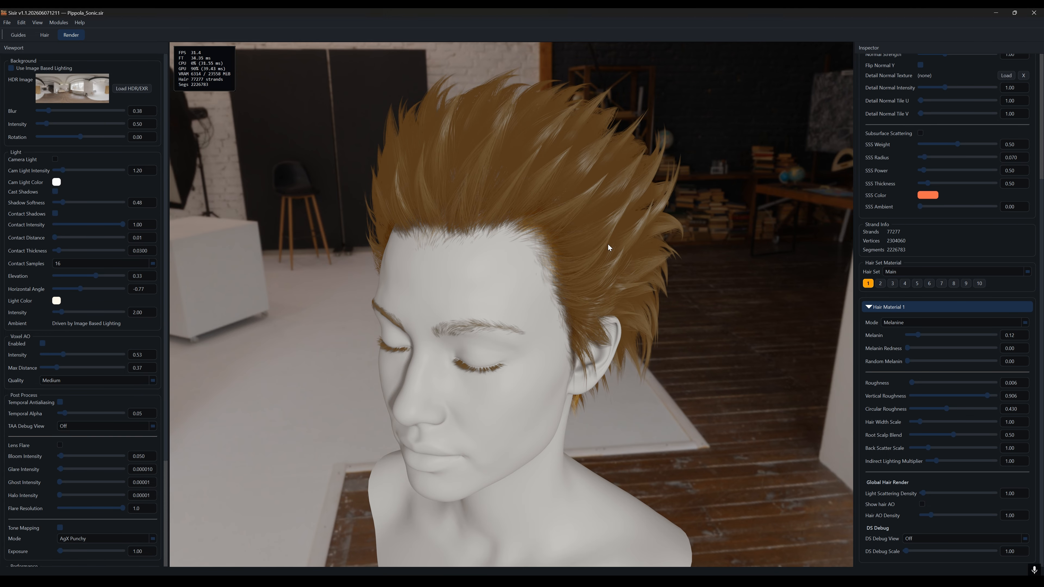
middle_drag(608, 244, 903, 367)
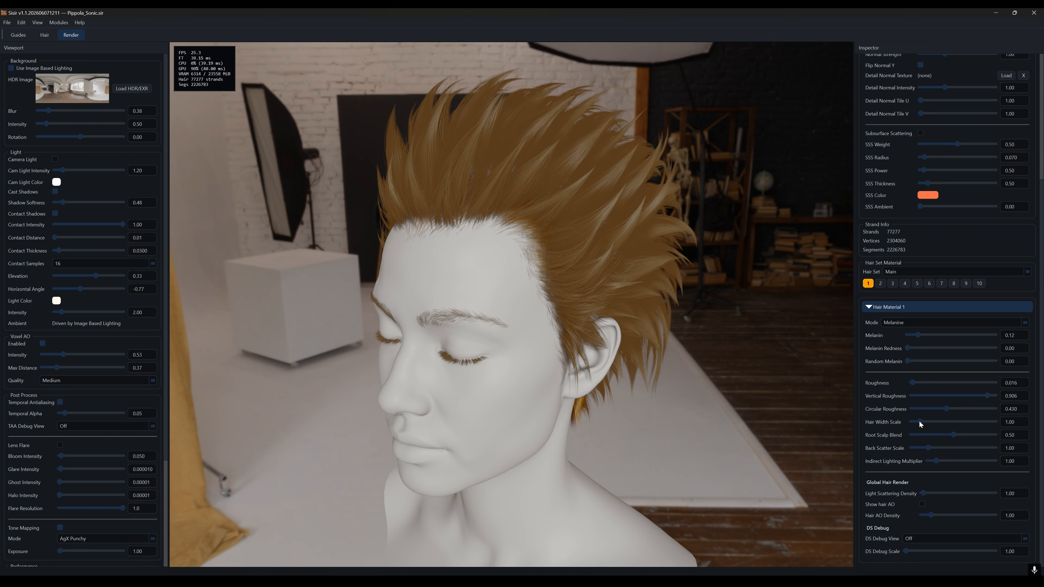
Compare Root Scalp Blend at 0.00 and 0.42 up close on the forehead hairline, ending with 0.47.
mouse_move(918, 420)
mouse_down()
mouse_move(934, 423)
mouse_move(919, 422)
mouse_up()
right_drag(466, 279, 624, 280)
middle_drag(625, 280, 625, 314)
right_drag(628, 316, 731, 329)
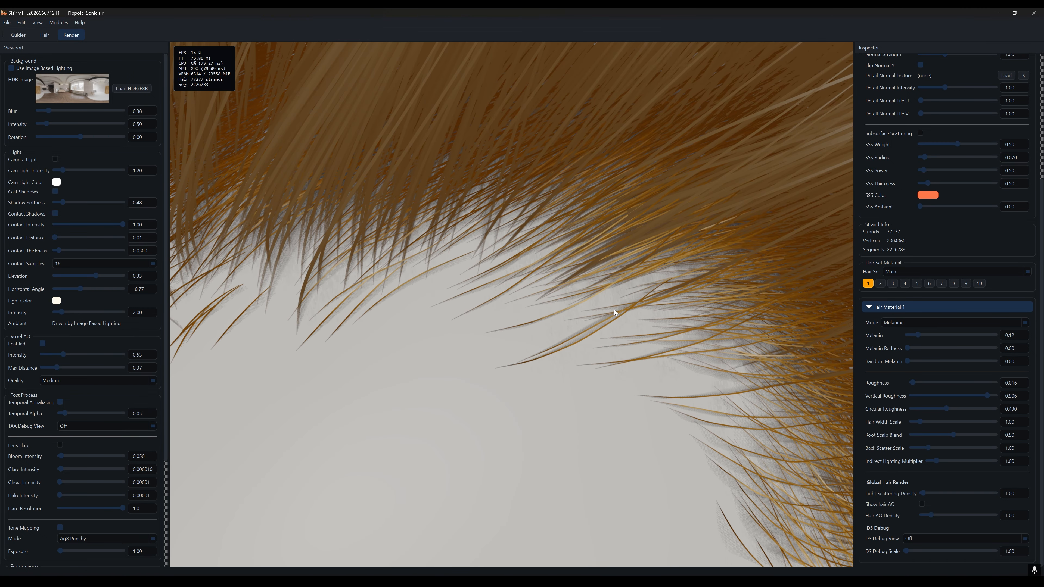
middle_drag(468, 275, 549, 365)
right_drag(549, 365, 852, 464)
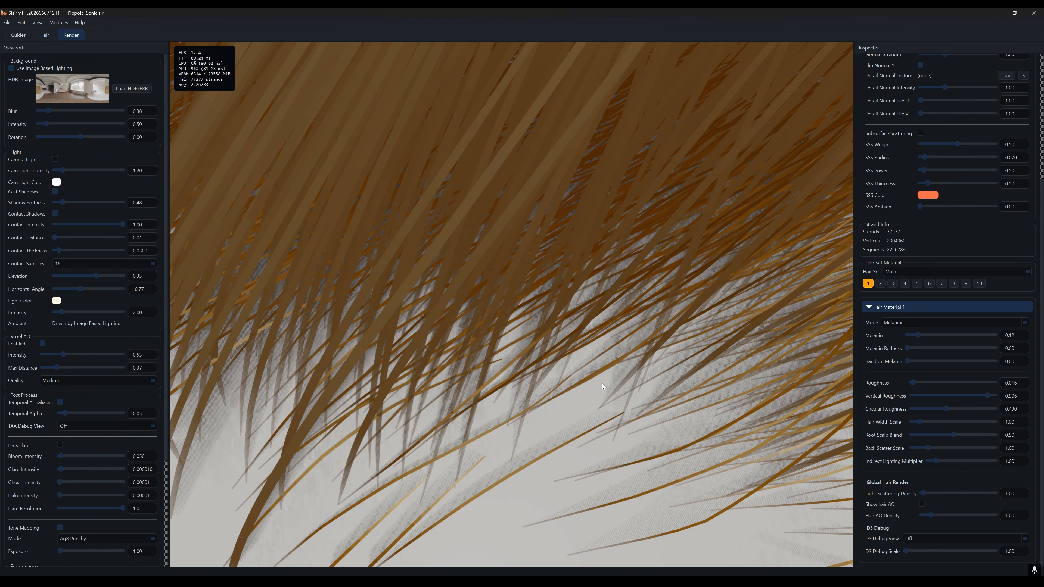
drag(950, 436, 895, 440)
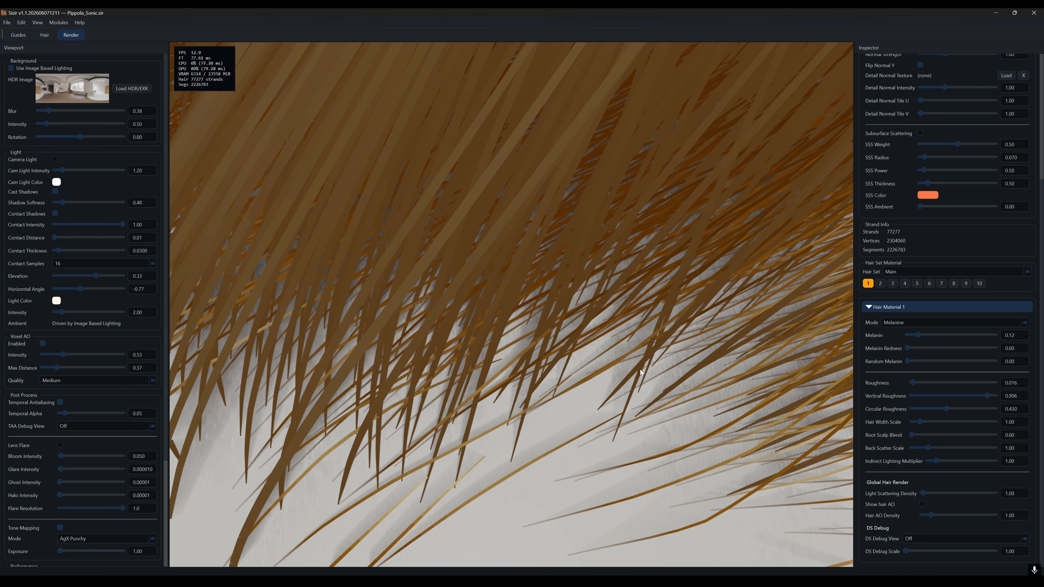
mouse_move(912, 434)
mouse_down()
mouse_move(982, 440)
mouse_move(932, 435)
mouse_move(965, 438)
mouse_move(944, 442)
mouse_up()
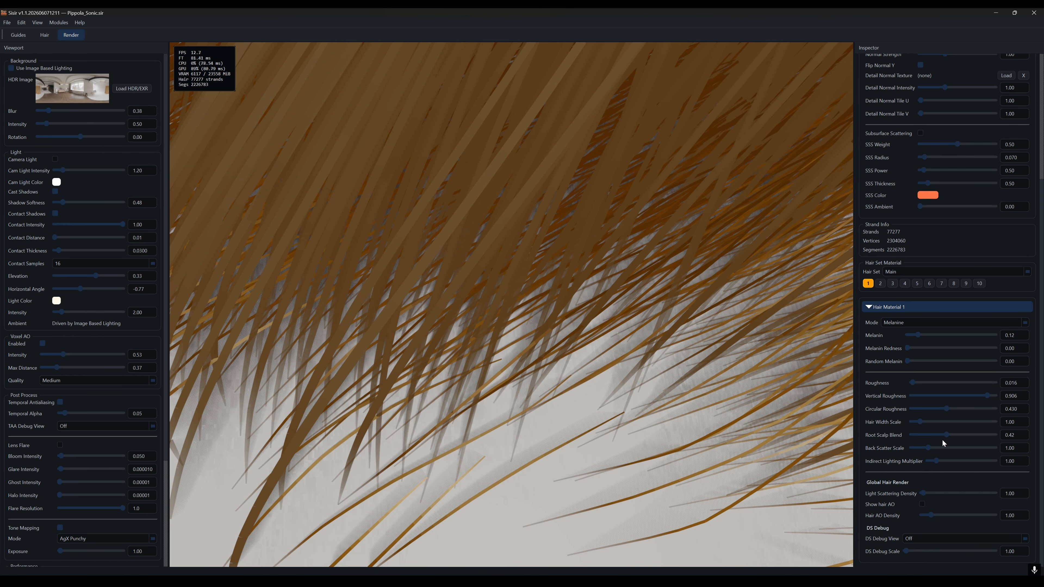
scroll(684, 396, down, 10)
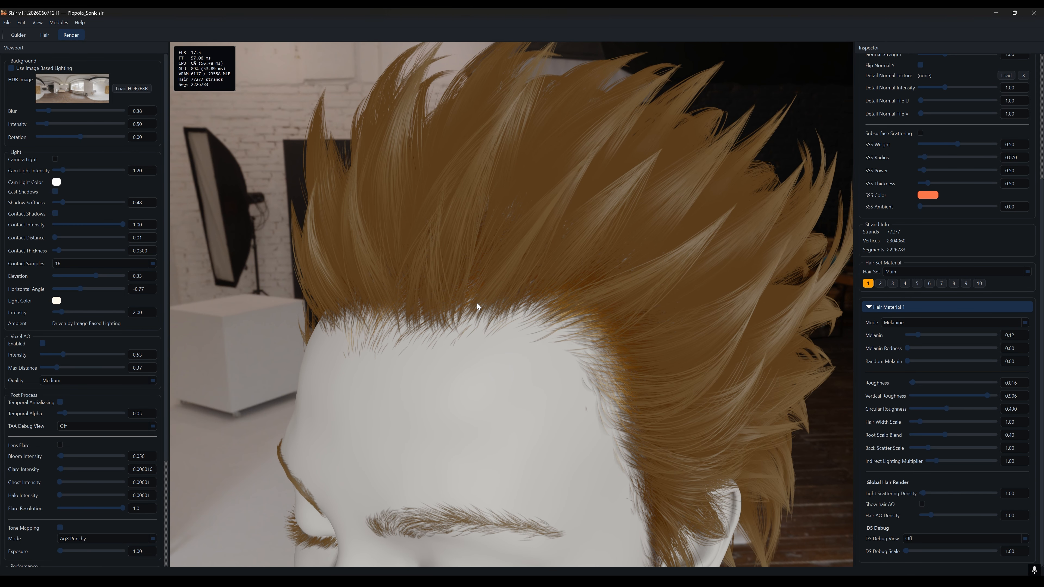
drag(944, 437, 951, 437)
scroll(586, 431, down, 2)
middle_drag(585, 431, 859, 456)
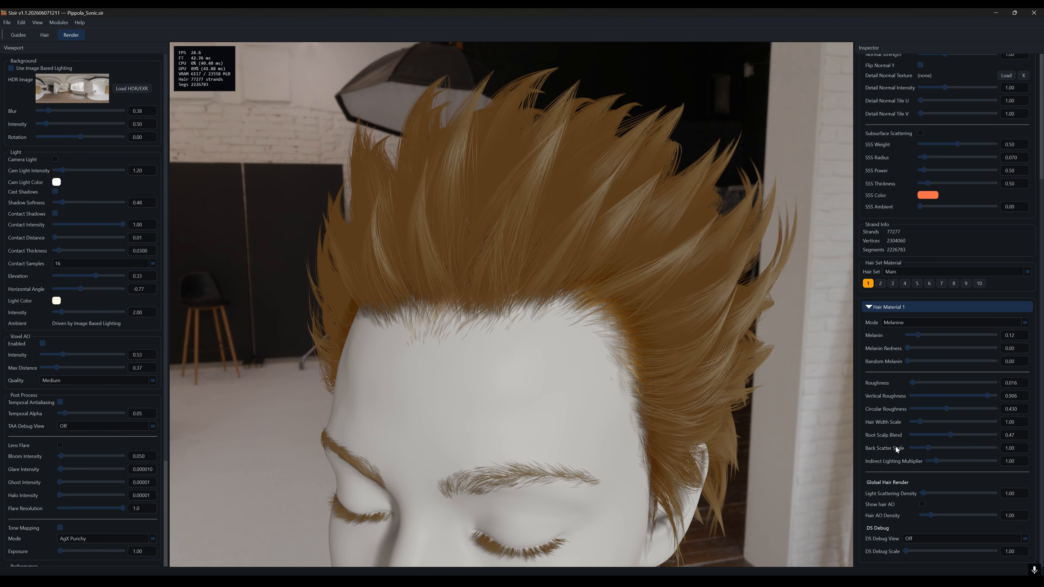
Reduce the HDR background intensity to 0.00 and view the head in profile against the light.
middle_drag(531, 400, 618, 378)
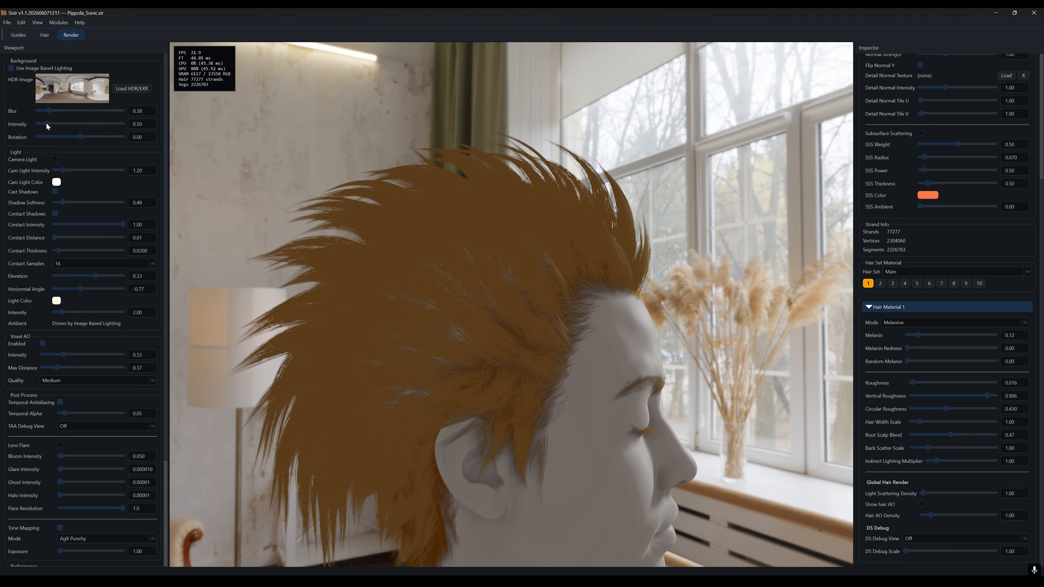
drag(45, 123, 33, 129)
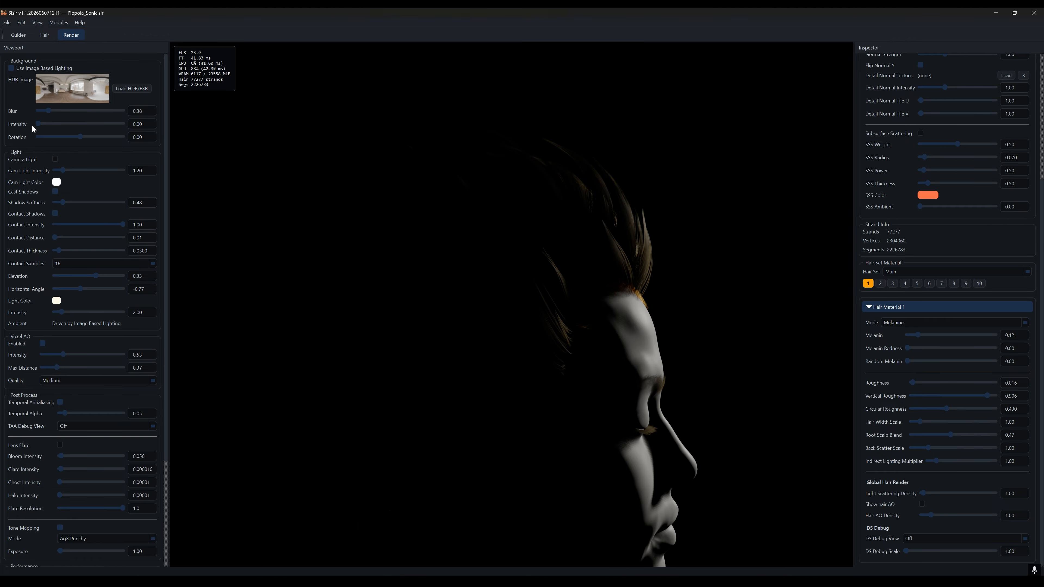
middle_drag(565, 421, 620, 436)
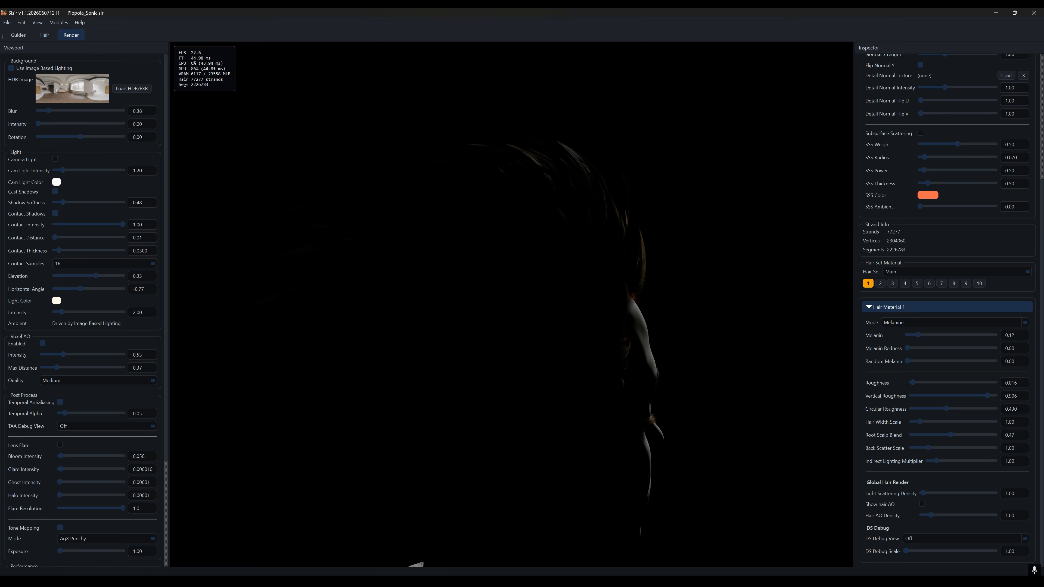
Try a Light Scattering Density of 0.20 and examine the backlit hair.
drag(1015, 493, 1002, 493)
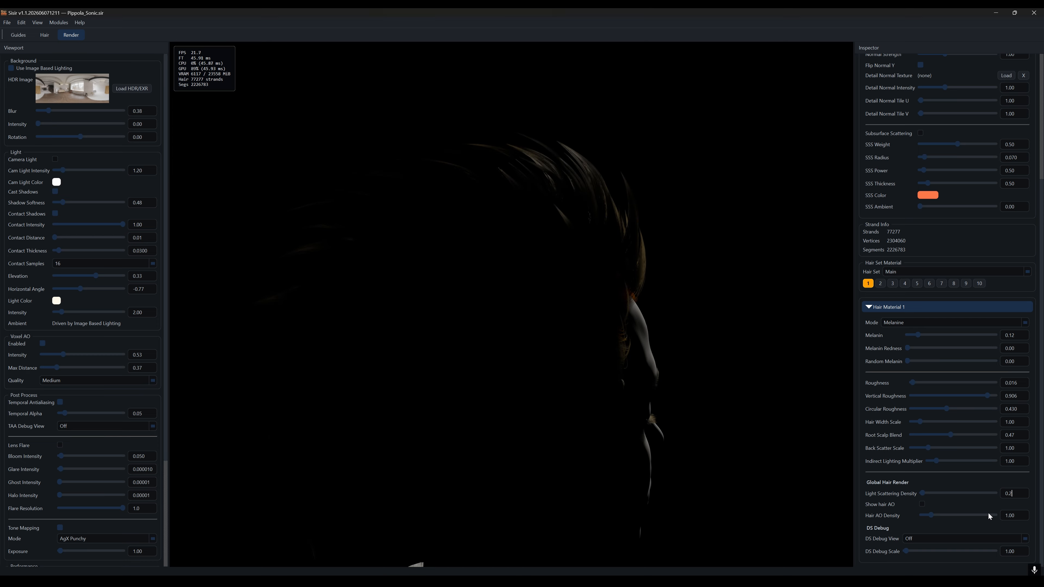
key(Return)
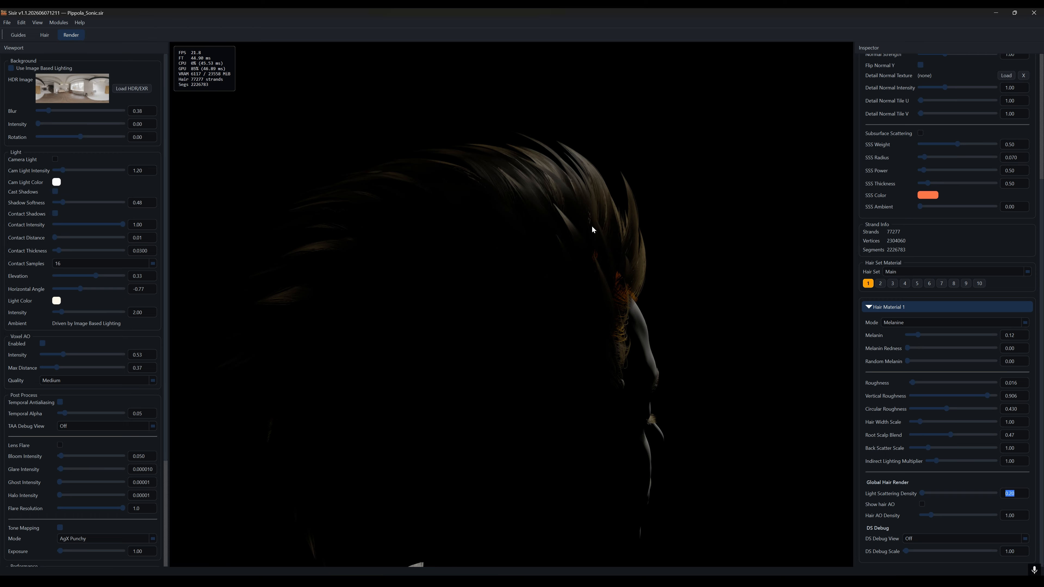
mouse_move(592, 226)
mouse_down()
mouse_move(613, 228)
mouse_move(603, 236)
mouse_up()
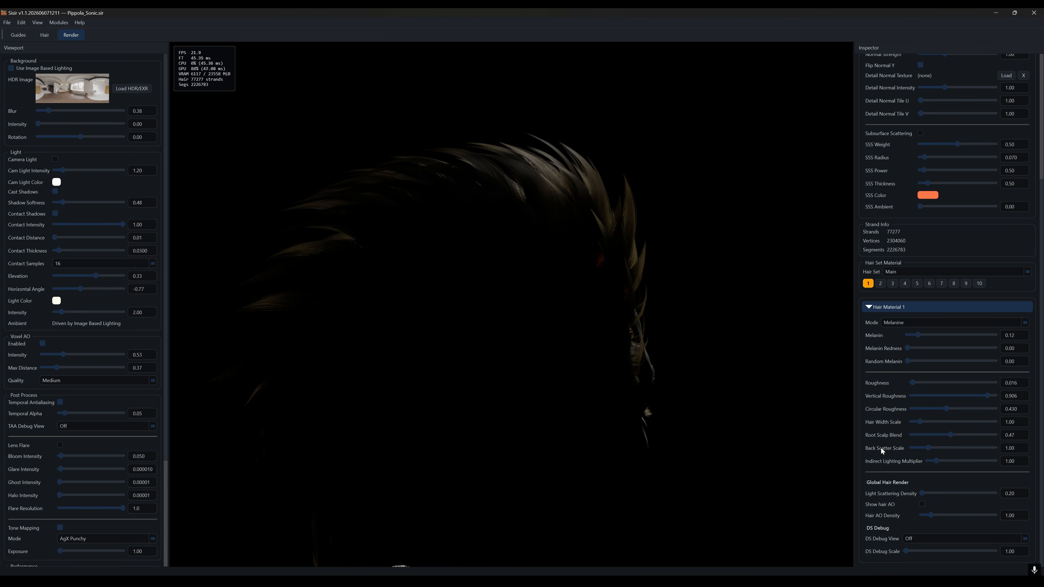
Set the Back Scatter Scale to 5.00 and the Light Scattering Density to 0.10, and check the backlit spikes.
drag(925, 450, 1016, 451)
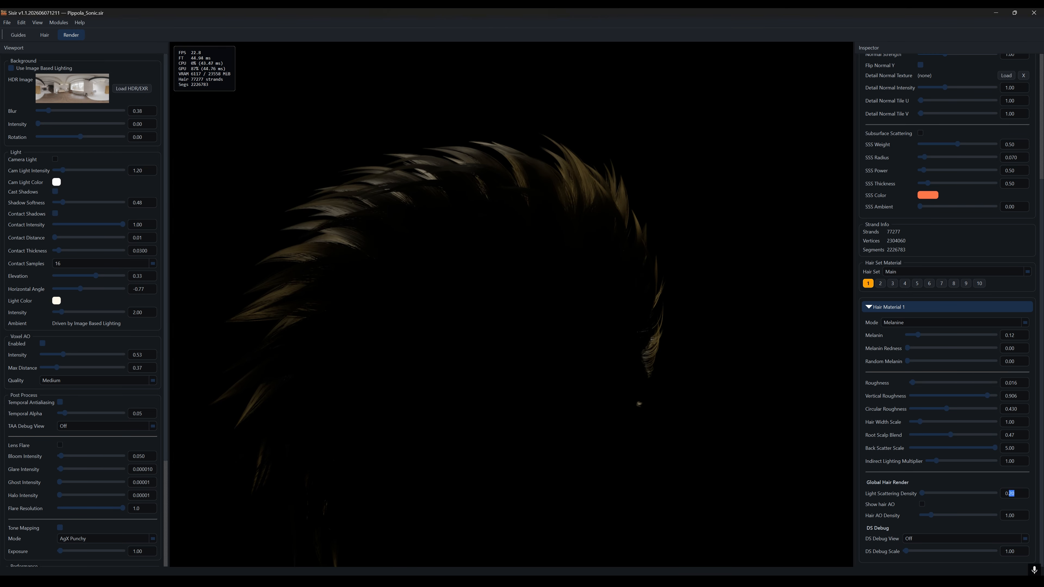
text(1)
key(Return)
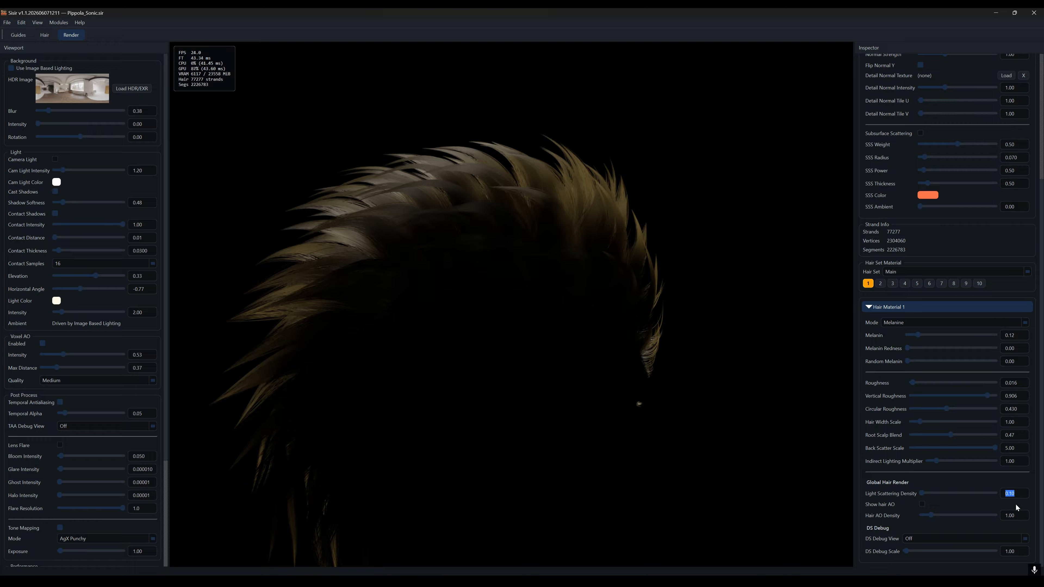
mouse_move(632, 386)
middle_down()
mouse_move(618, 379)
mouse_move(643, 385)
mouse_move(632, 380)
middle_up()
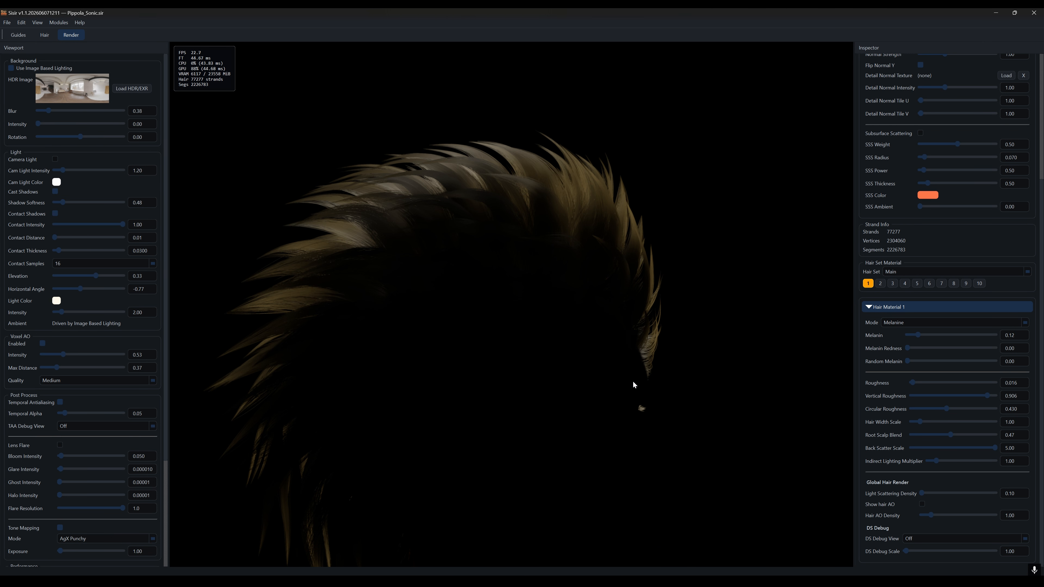
middle_drag(686, 457, 708, 406)
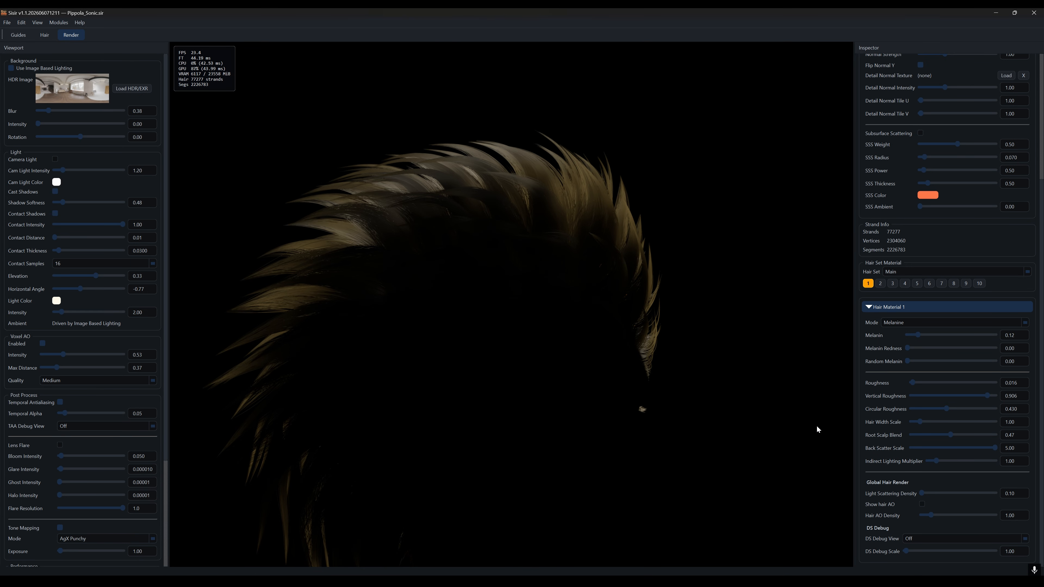
Set the HDR background intensity to 0.30 and view the head from the side.
drag(38, 124, 40, 125)
drag(142, 123, 136, 124)
text(3)
key(Return)
middle_drag(611, 383, 589, 366)
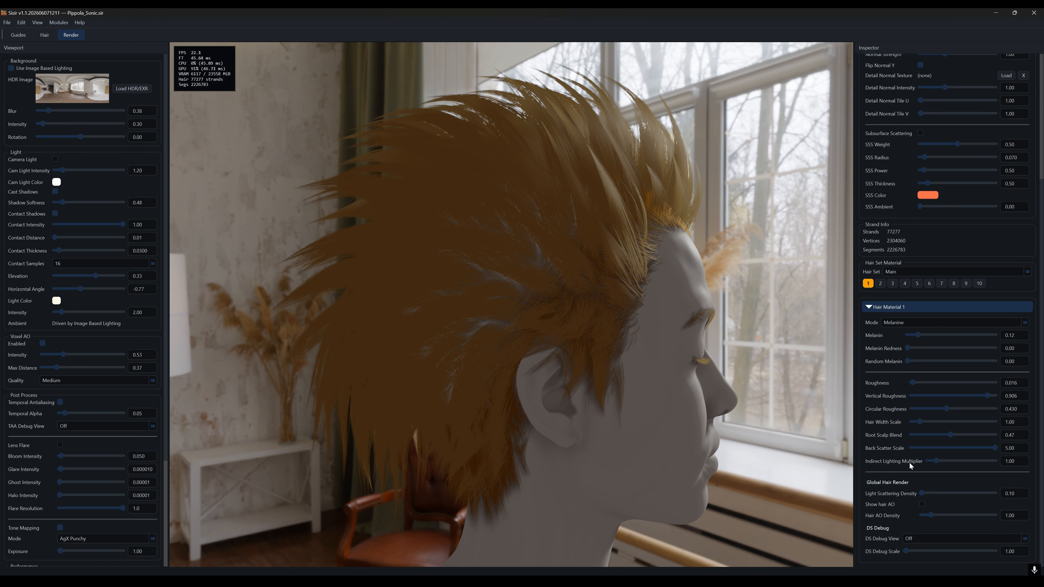
Try an Indirect Lighting Multiplier of 1.79 on the Main hair material and reset it to 1.00.
mouse_move(936, 461)
mouse_down()
mouse_move(965, 463)
mouse_move(922, 461)
mouse_move(943, 463)
mouse_up()
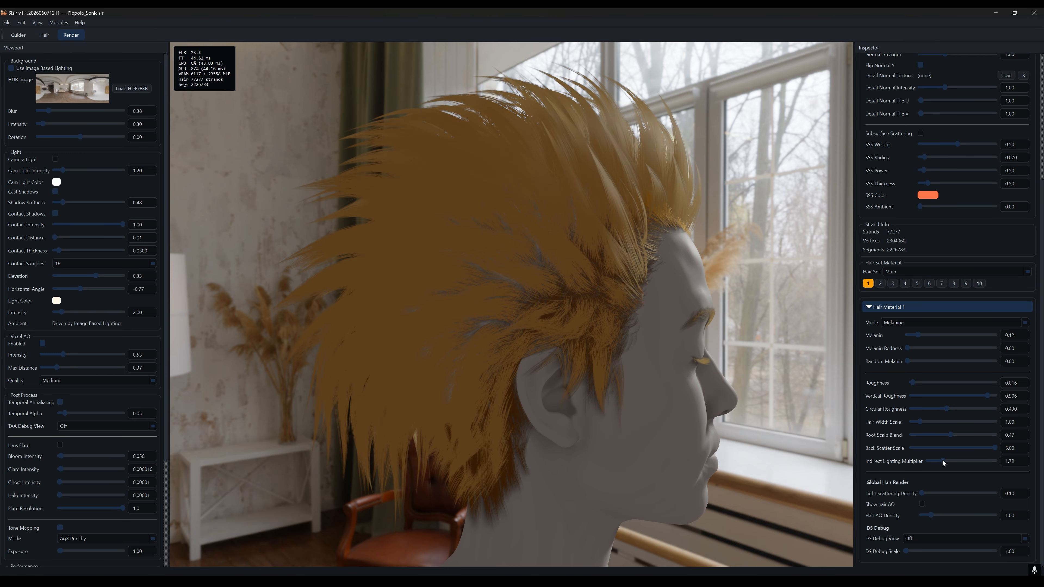
mouse_move(942, 461)
mouse_down()
mouse_move(930, 465)
mouse_move(943, 469)
mouse_up()
text(1)
key(Return)
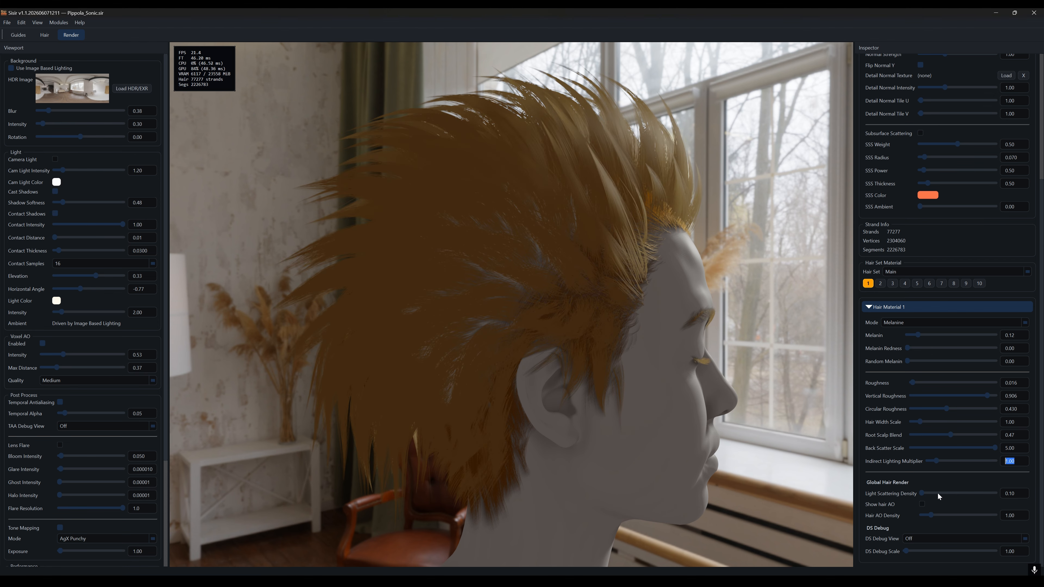
Enable hair AO with a density of 2.00 and compare the back of the head with it off and on.
click(921, 504)
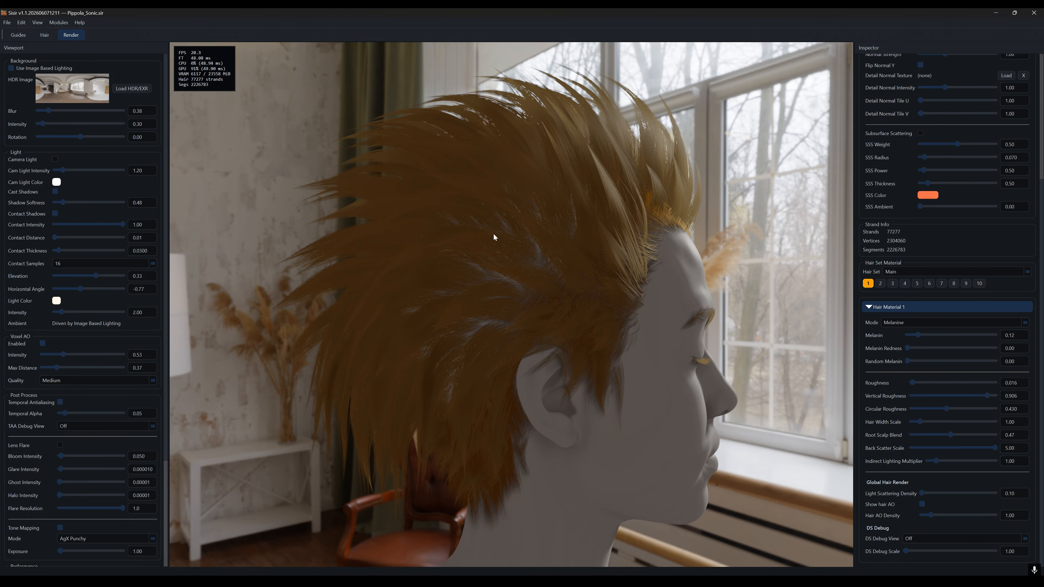
drag(931, 516, 958, 517)
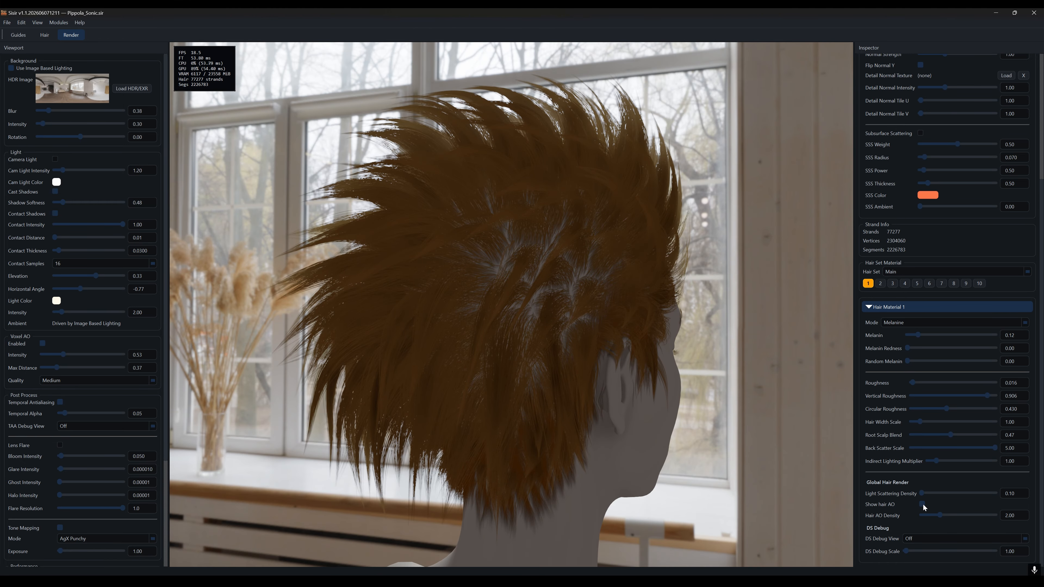
click(922, 506)
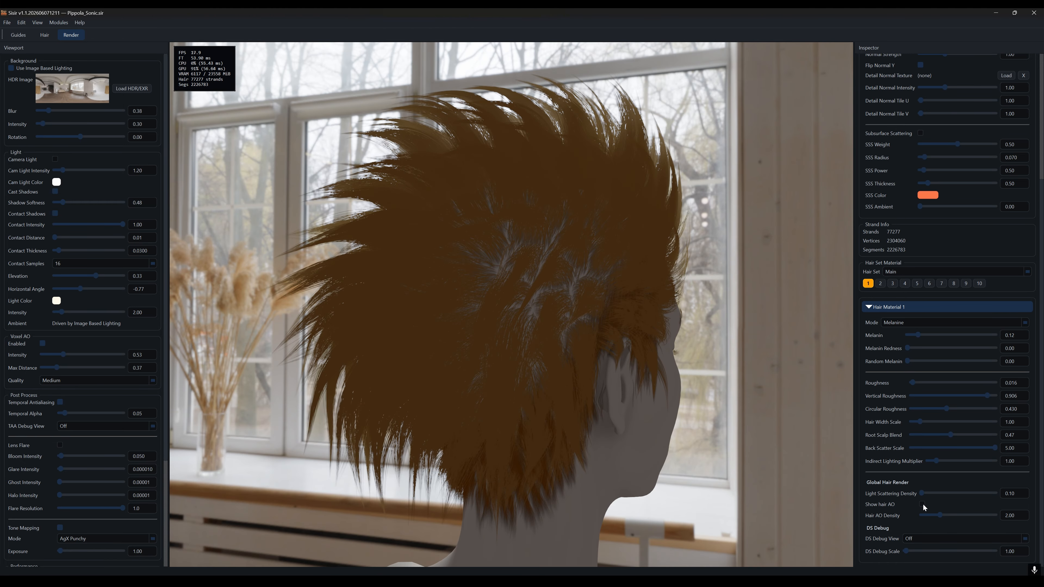
click(923, 506)
middle_drag(620, 397, 672, 403)
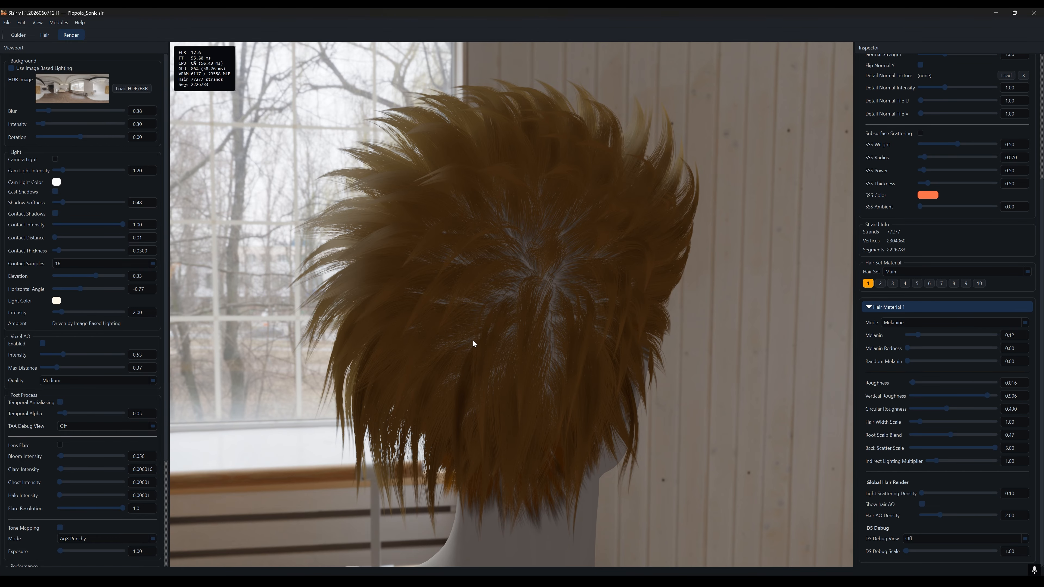
Switch Hair Material 1 of the Main hair set to Color mode and view the head from the side.
middle_drag(473, 345, 520, 369)
middle_drag(419, 349, 626, 345)
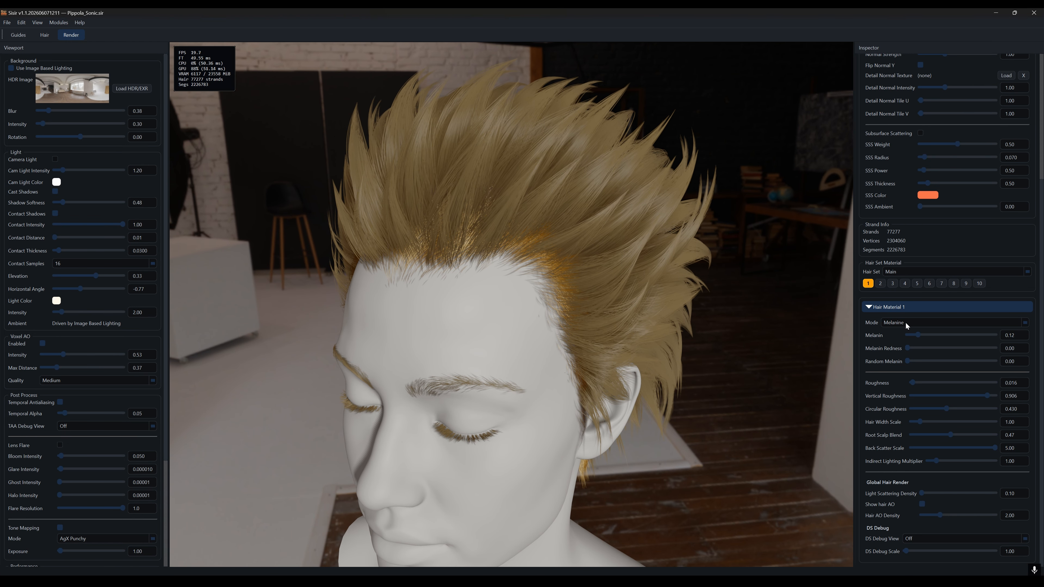
click(898, 323)
click(897, 341)
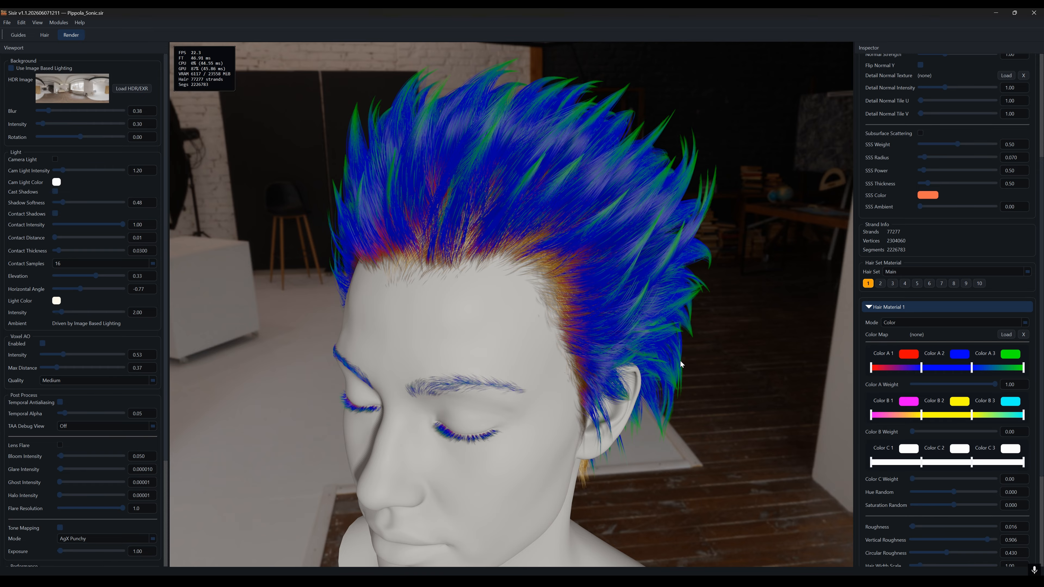
middle_drag(672, 359, 508, 362)
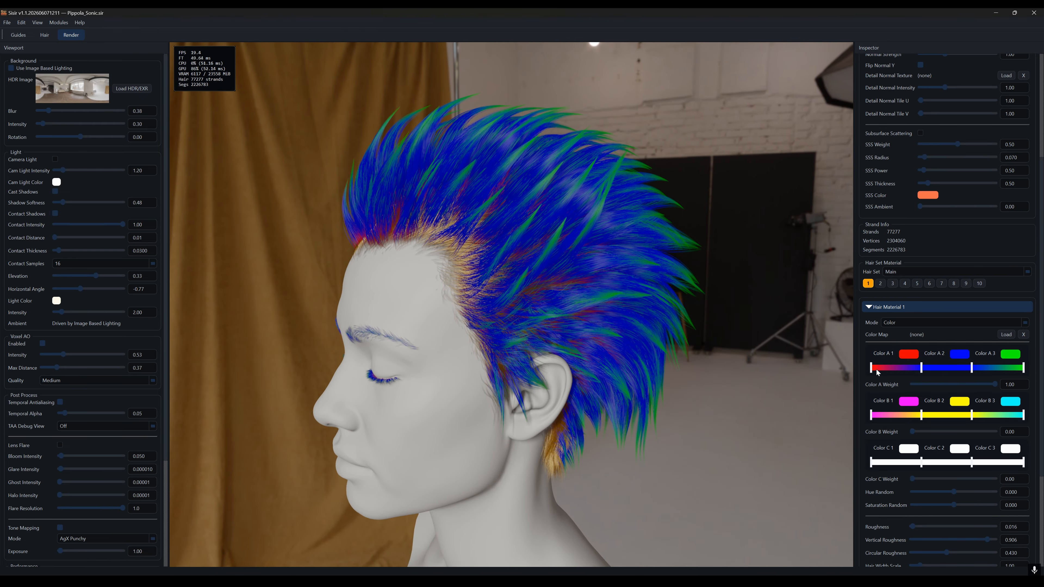
Try a weight of 1.00 for Color B and Color C on Hair Material 1, then return both to 0.00.
scroll(863, 355, down, 2)
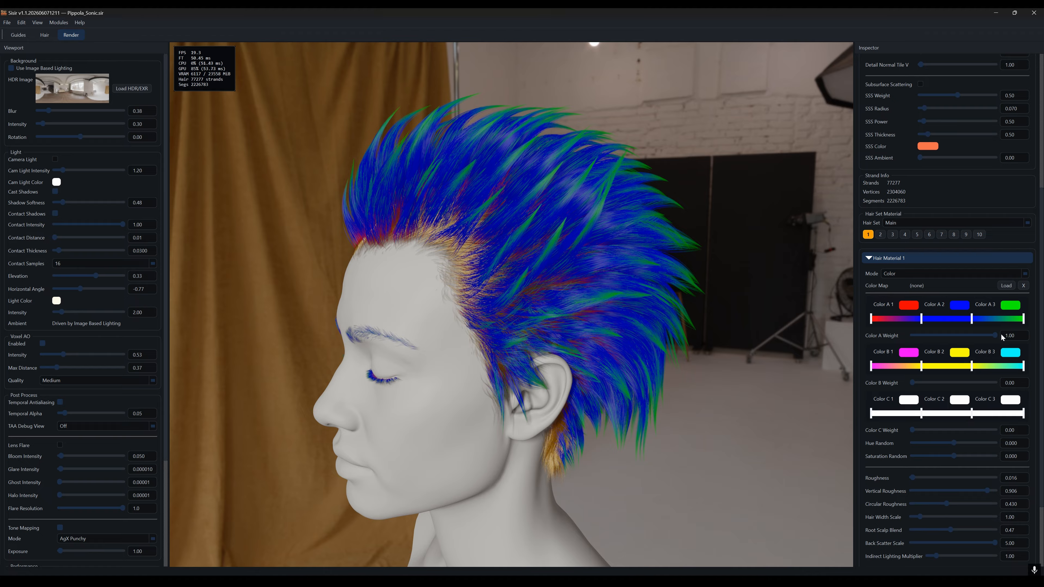
mouse_move(994, 336)
mouse_down()
mouse_move(963, 340)
mouse_move(1010, 342)
mouse_up()
drag(912, 381, 1027, 385)
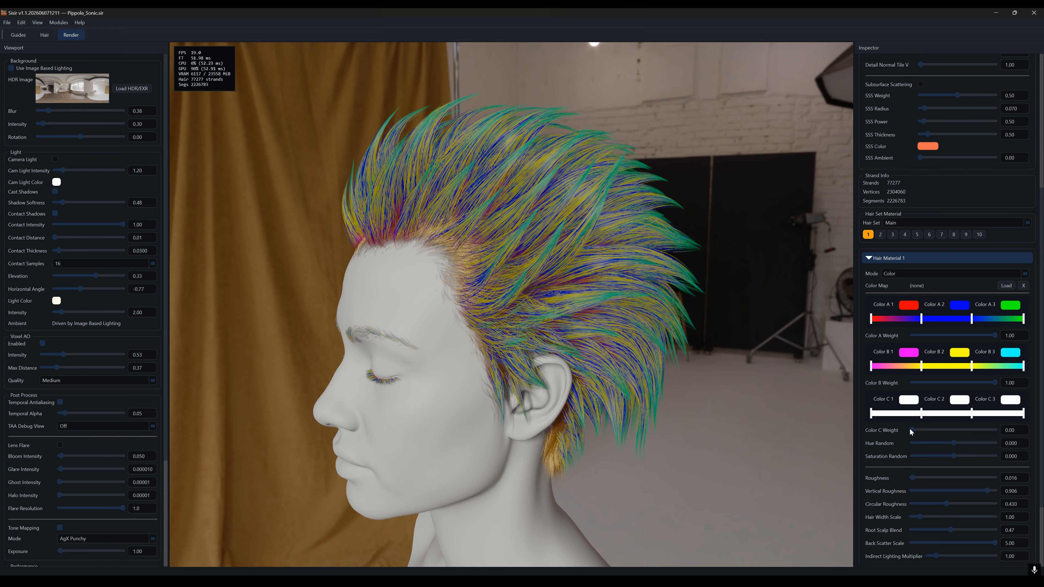
drag(913, 429, 995, 431)
drag(984, 386, 898, 384)
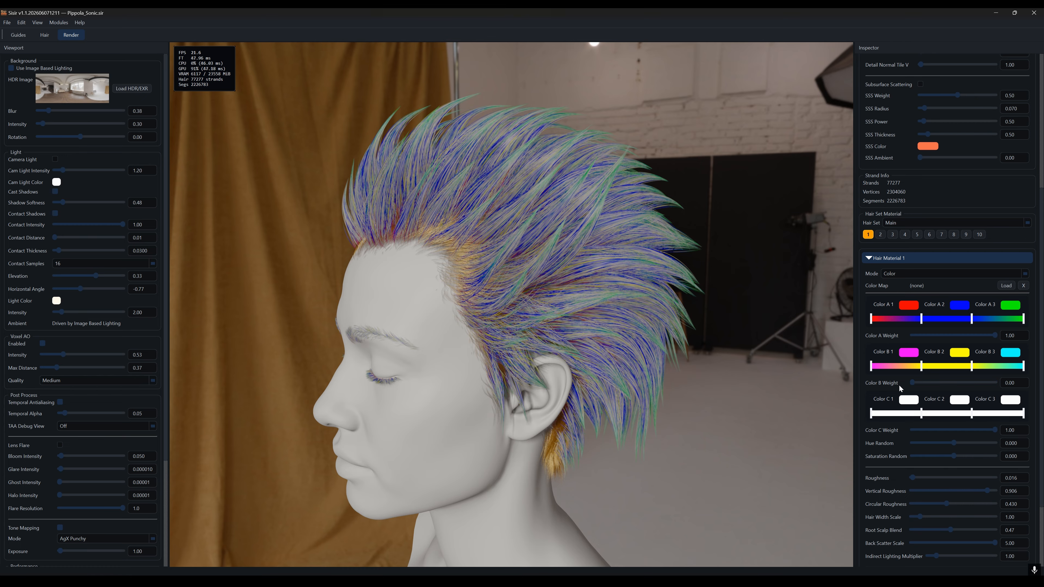
drag(992, 430, 907, 430)
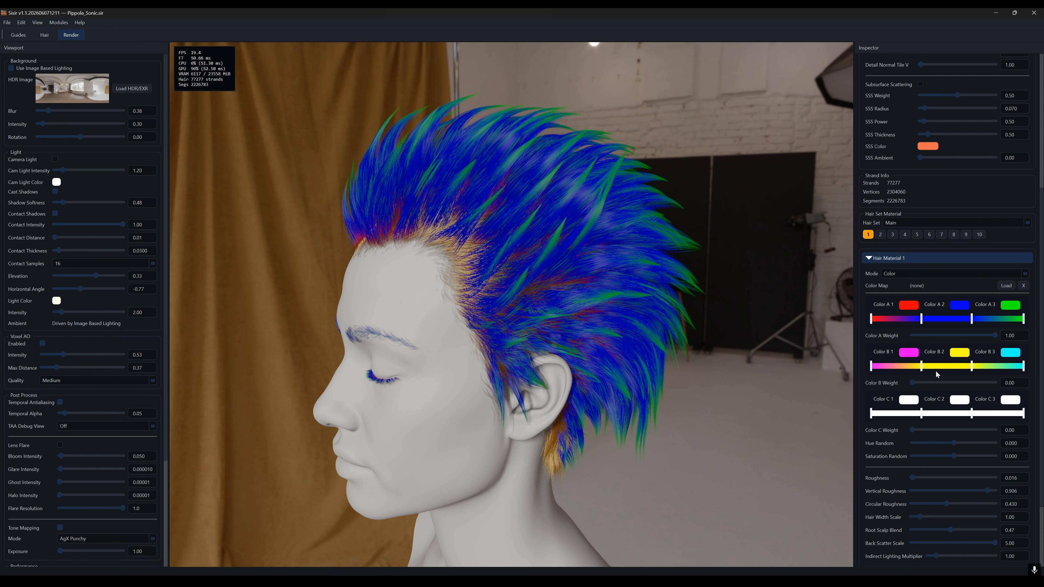
Shift the Color A gradient stops towards the hair tips and set Color A 1 to a near-black brown.
drag(872, 318, 1005, 320)
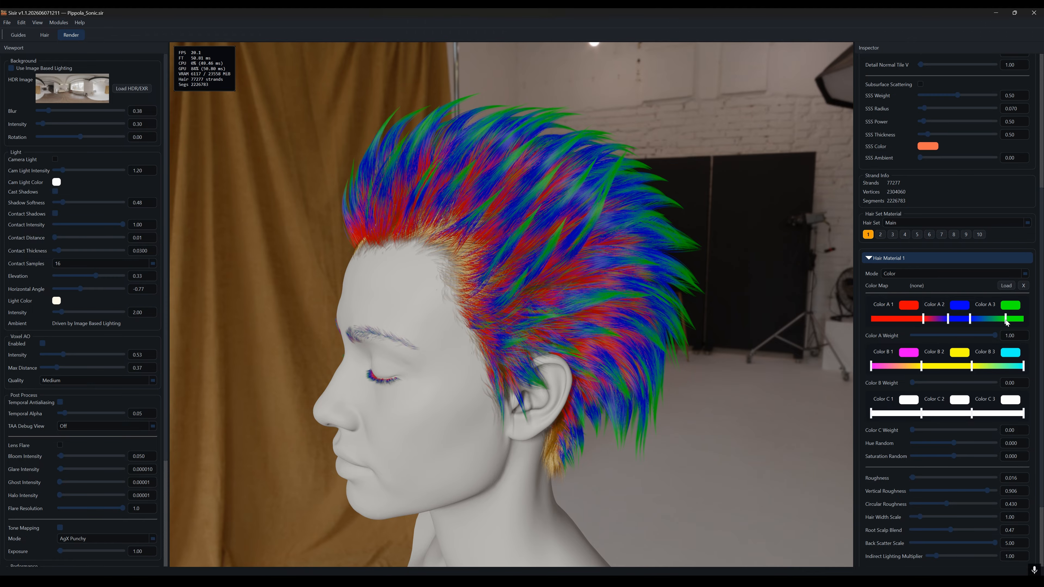
drag(923, 319, 912, 320)
click(905, 306)
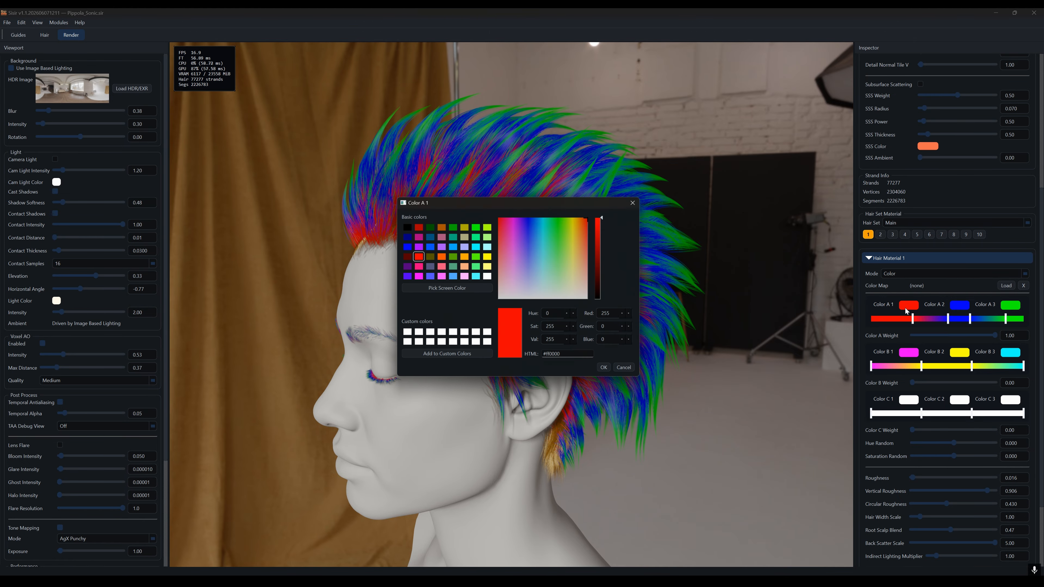
click(583, 288)
drag(597, 227, 598, 291)
click(606, 365)
Set Color A 2 to a dark reddish brown and Color A 3 to a lighter medium brown.
click(959, 305)
click(583, 264)
drag(598, 220, 599, 274)
click(604, 367)
click(1006, 305)
click(582, 267)
drag(599, 223, 598, 269)
click(602, 367)
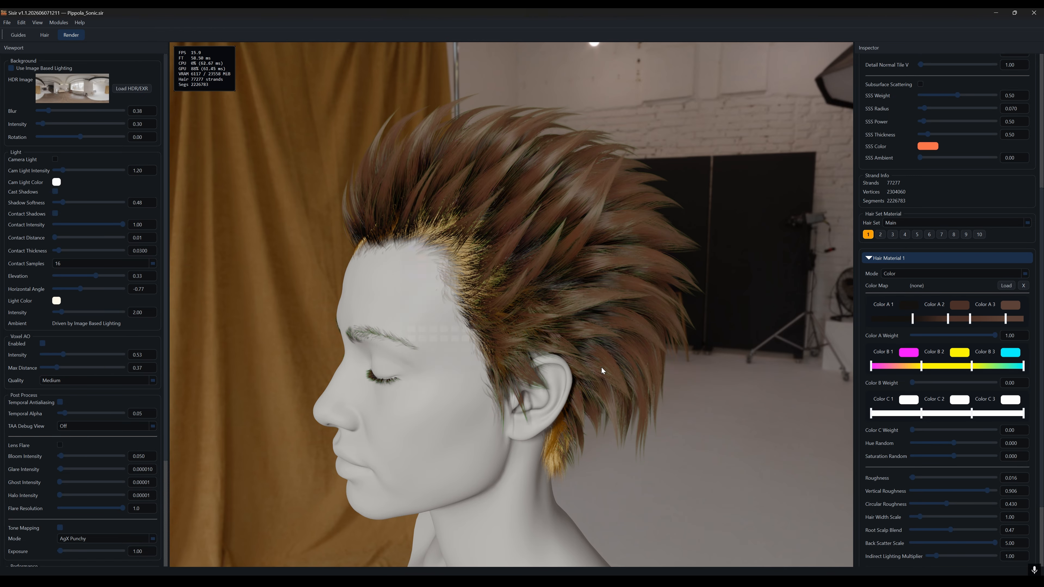
Set Color B 1 of Hair Material 1 to near-black, checking the spikes up close.
scroll(601, 329, up, 4)
middle_drag(596, 255, 612, 436)
click(908, 352)
click(582, 286)
drag(597, 222, 598, 290)
click(603, 367)
Set Color B 2 to a muted brown and Color B 3 to a golden tan.
click(959, 352)
drag(585, 254, 580, 266)
drag(598, 221, 603, 269)
click(603, 367)
click(1010, 352)
drag(598, 222, 600, 257)
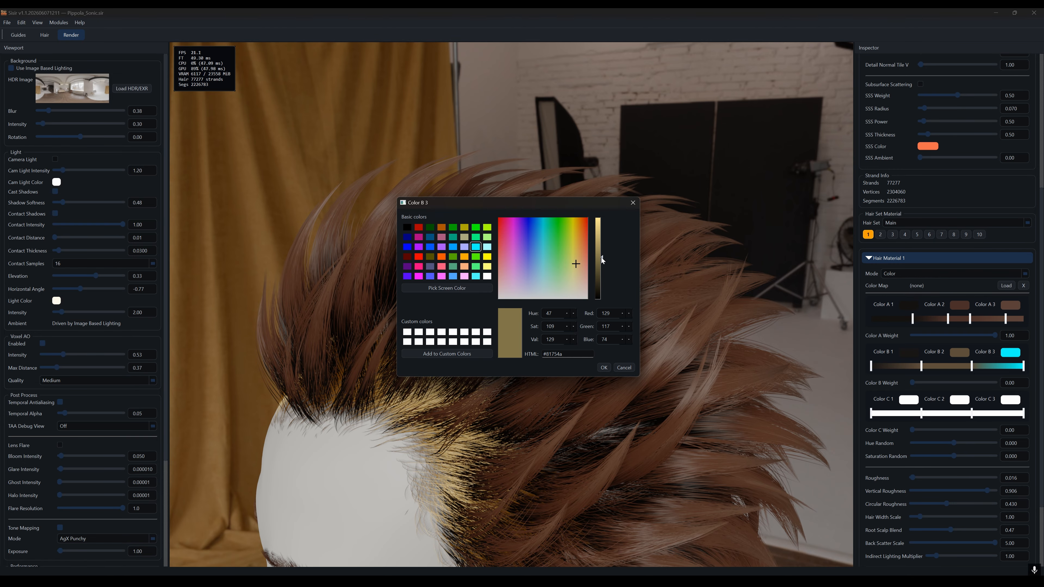
click(603, 367)
Set the Color B Weight to 0.33 and shift Color B 2 and Color B 3 to warmer browns.
drag(909, 382, 937, 383)
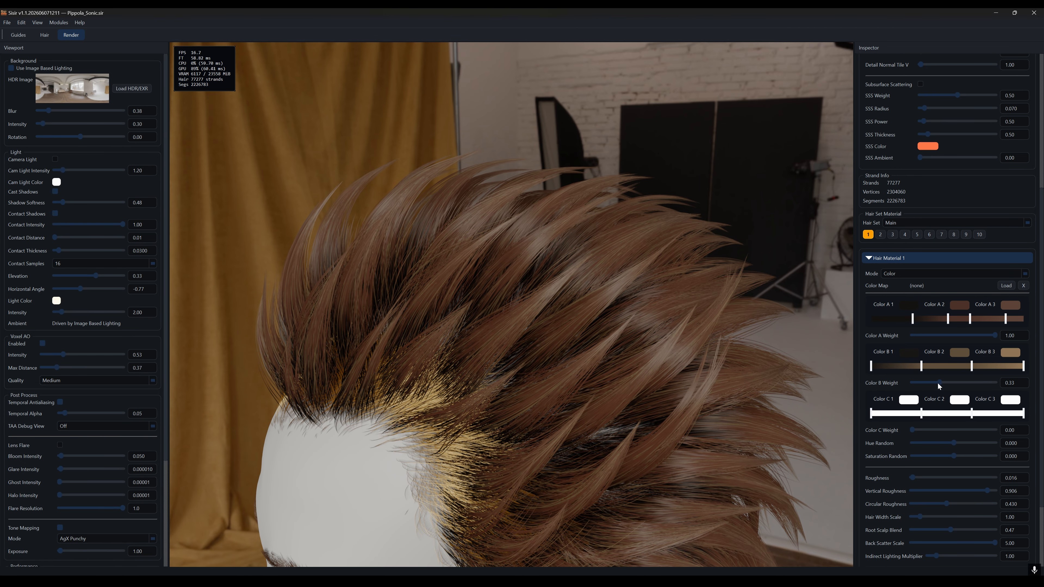
click(959, 351)
click(581, 270)
click(582, 263)
click(603, 367)
scroll(519, 309, up, 2)
drag(518, 309, 592, 272)
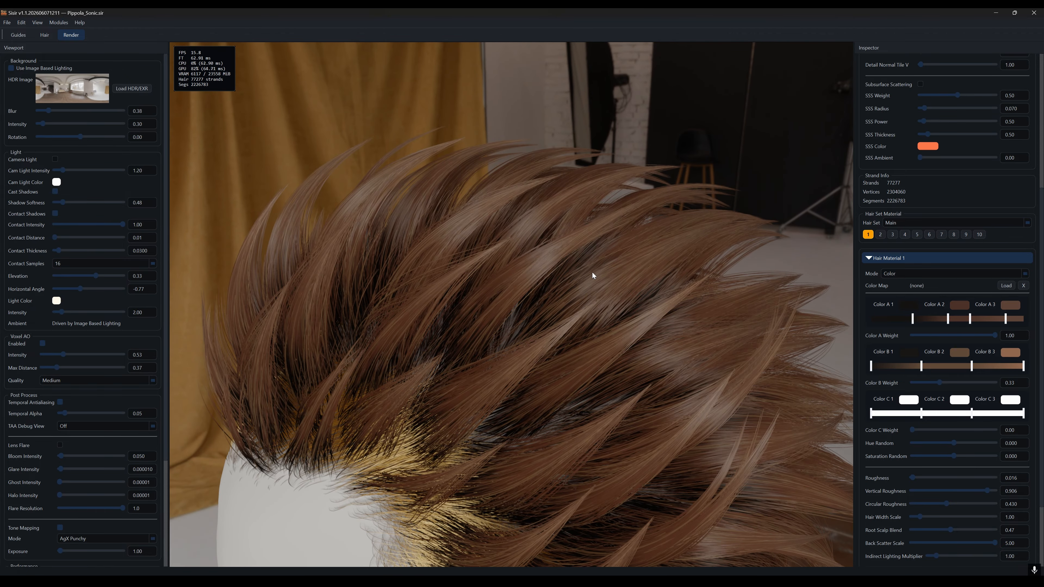
scroll(646, 338, down, 4)
middle_drag(612, 413, 618, 338)
drag(618, 337, 532, 165)
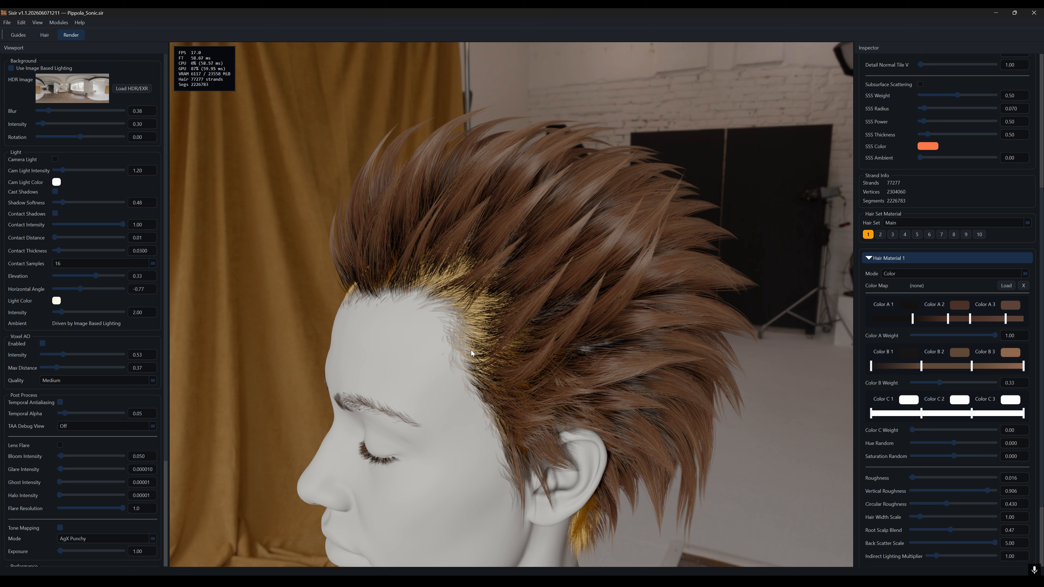
Select Hair Material 2 for the Hairline hair set and set its Melanin to 0.16.
click(880, 234)
scroll(945, 353, down, 3)
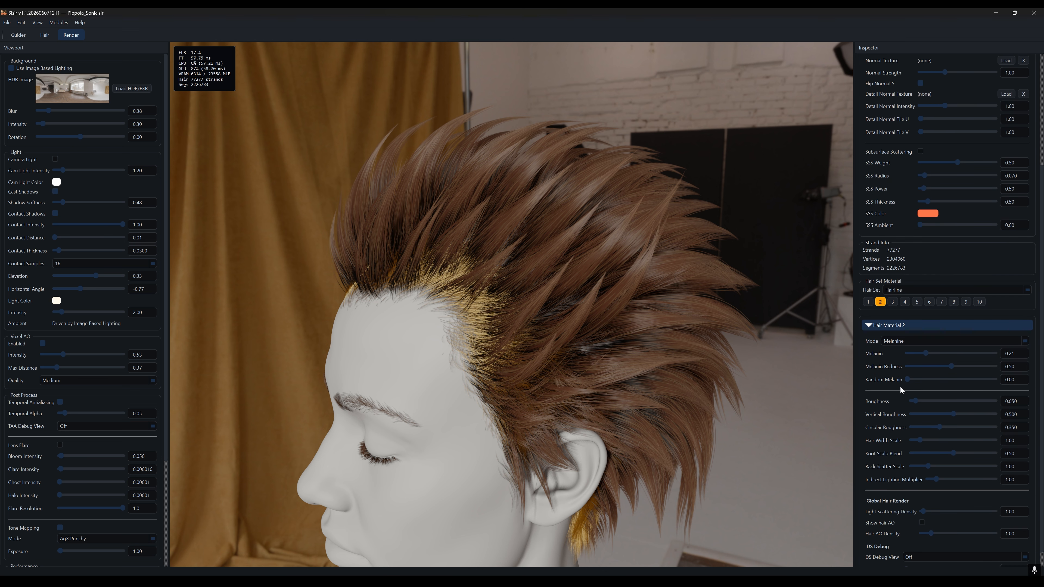
click(903, 290)
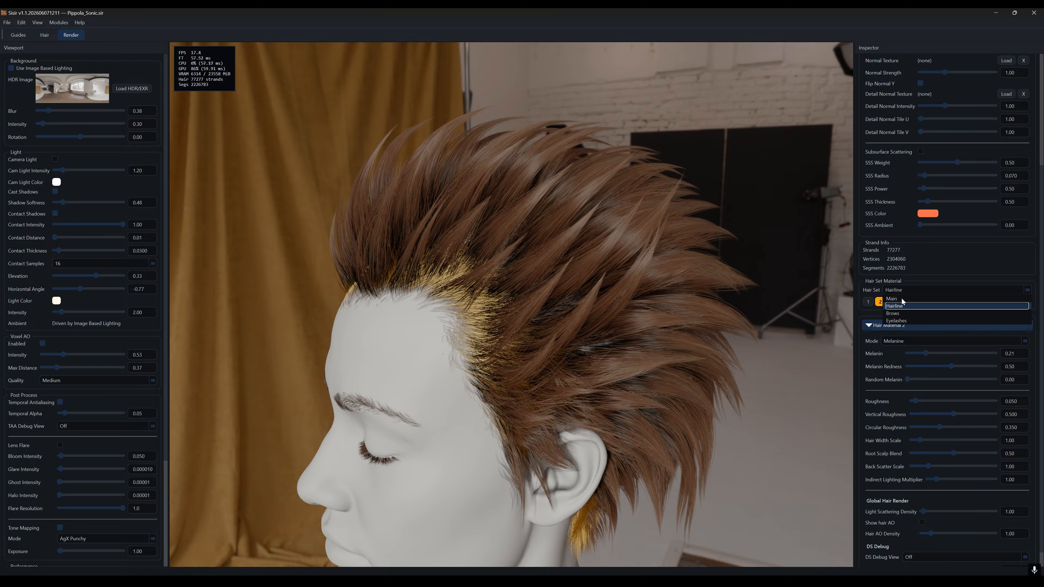
click(912, 273)
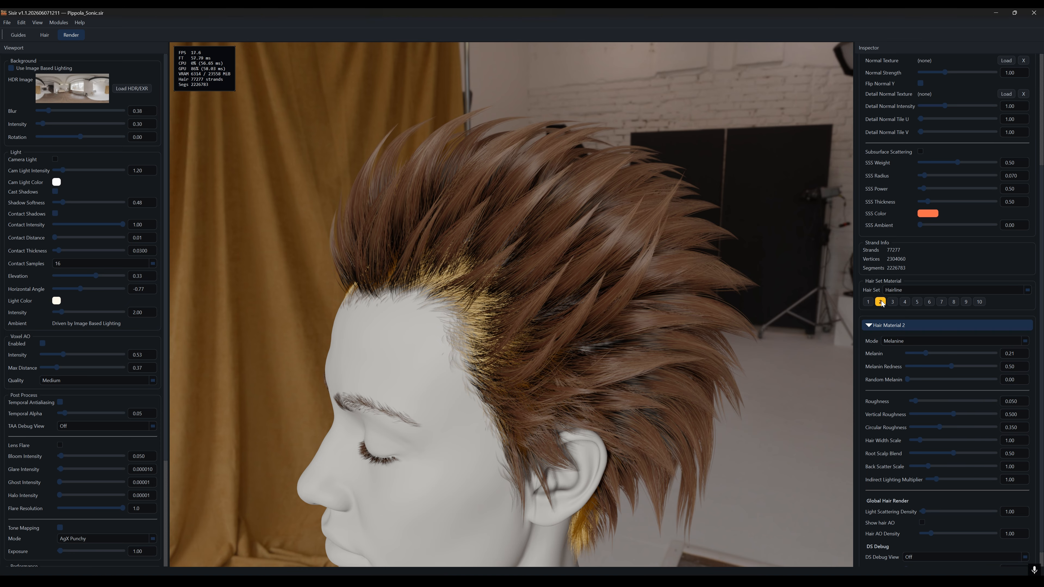
mouse_move(927, 354)
mouse_down()
mouse_move(977, 354)
mouse_move(921, 357)
mouse_up()
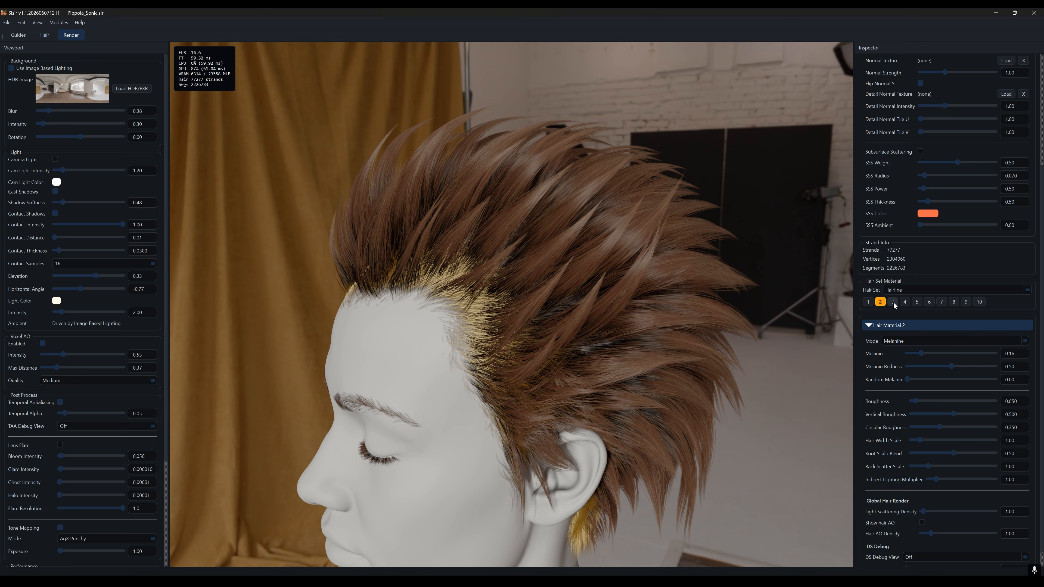
Try Hair Material 3 on the Hairline set, switch back to Hair Material 2, and show the available hair sets.
click(893, 302)
click(880, 302)
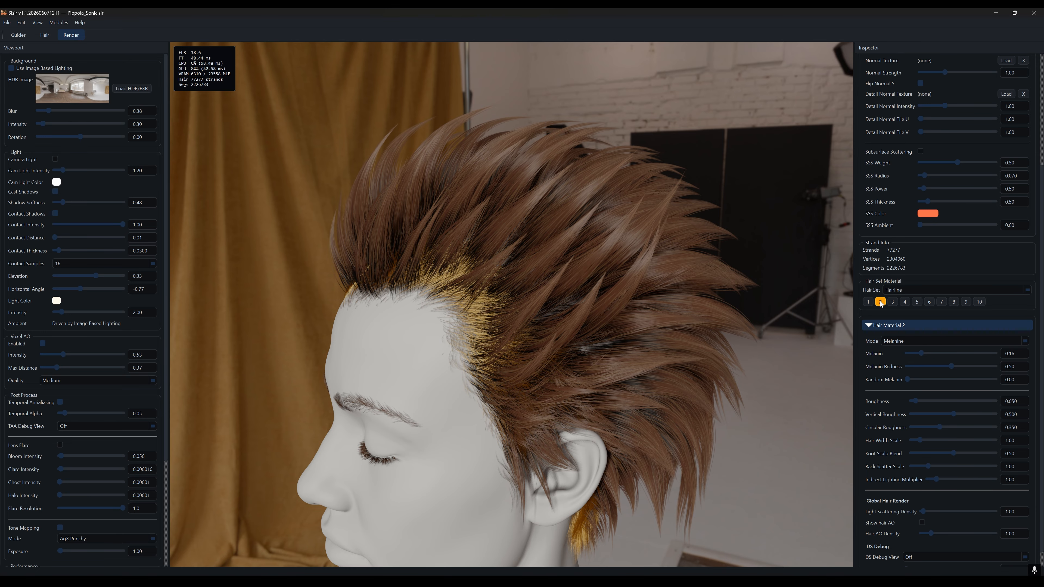
click(892, 302)
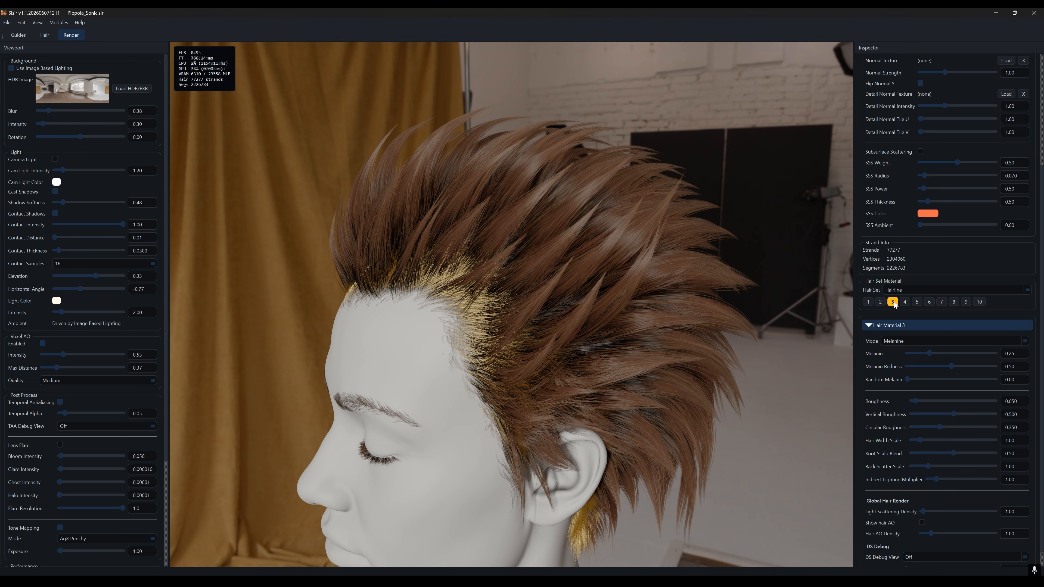
click(880, 302)
click(907, 291)
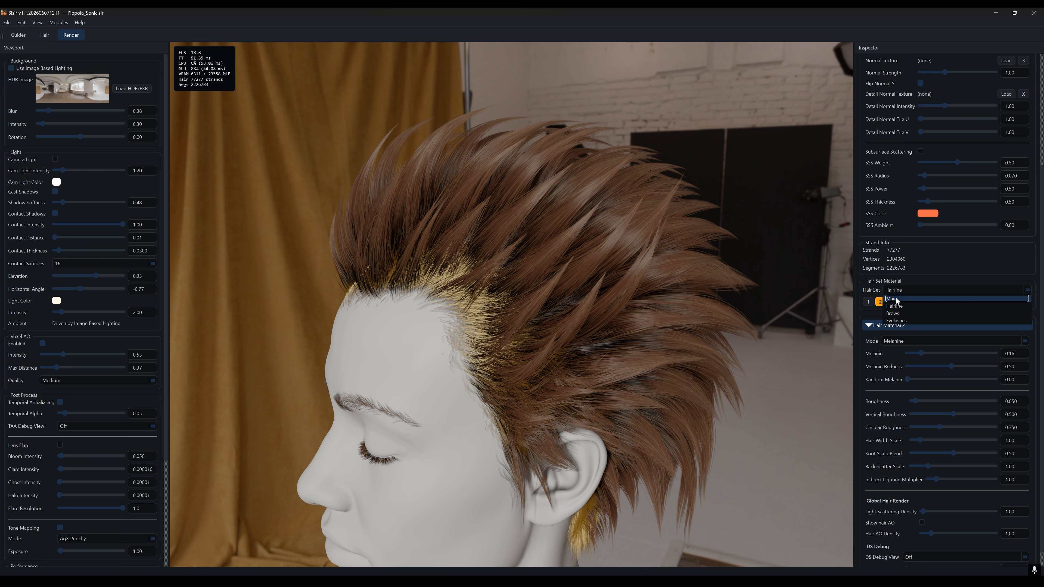
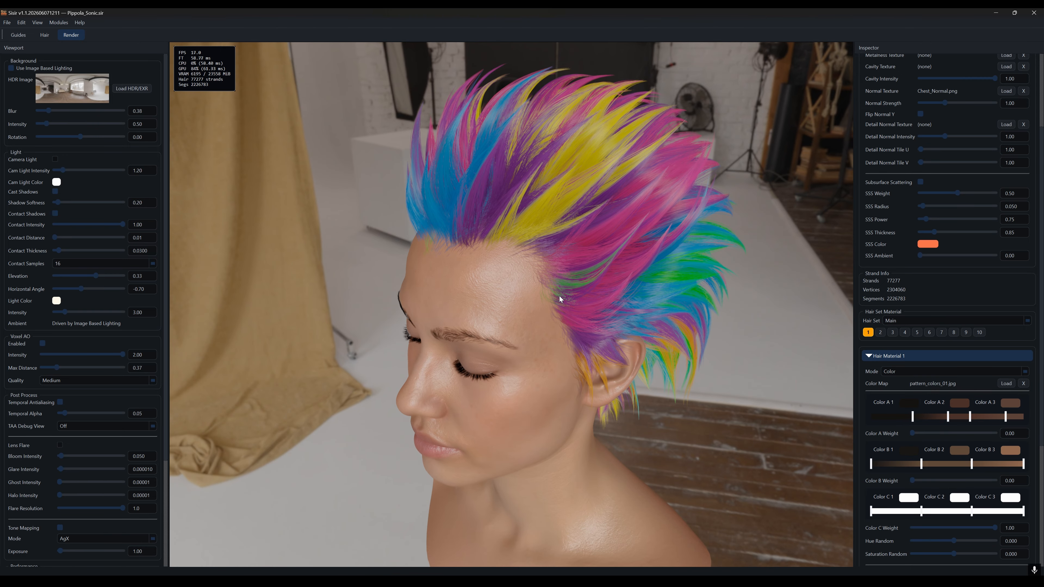
Load pattern_colors_01.jpg as the mesh's albedo texture and compare the pattern on skin and hair.
scroll(976, 268, up, 5)
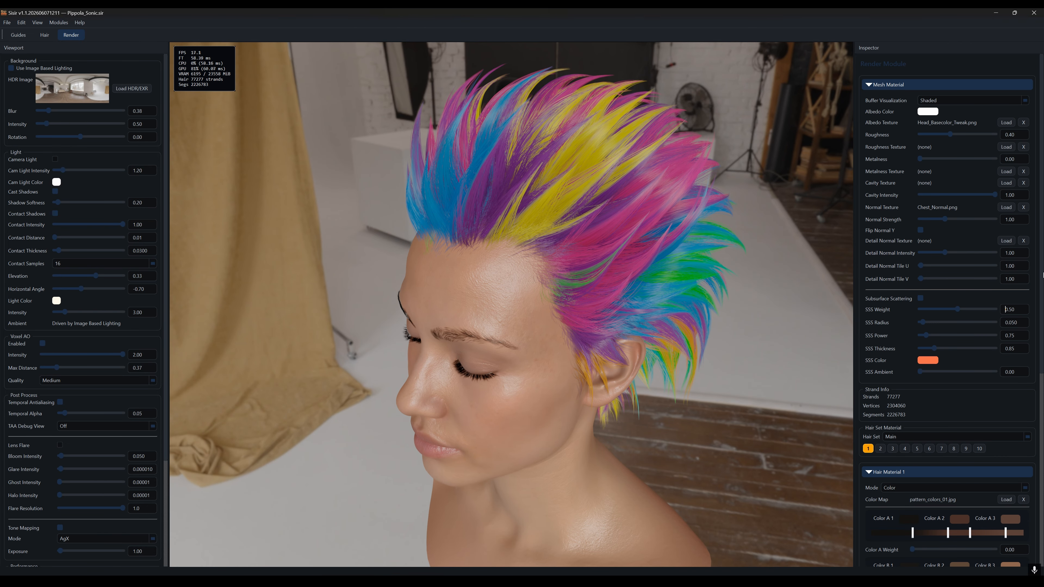
click(1004, 123)
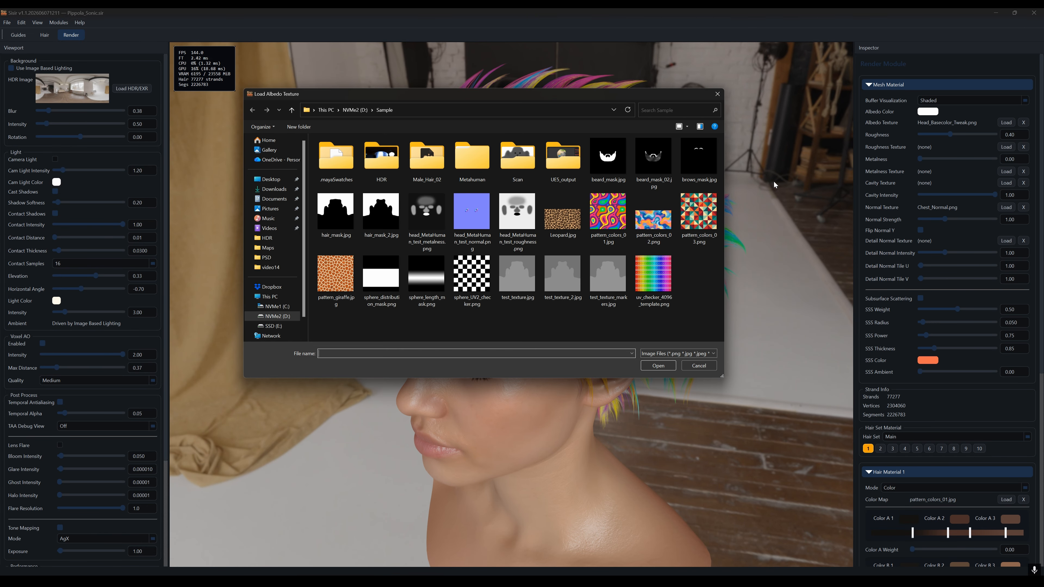
click(658, 366)
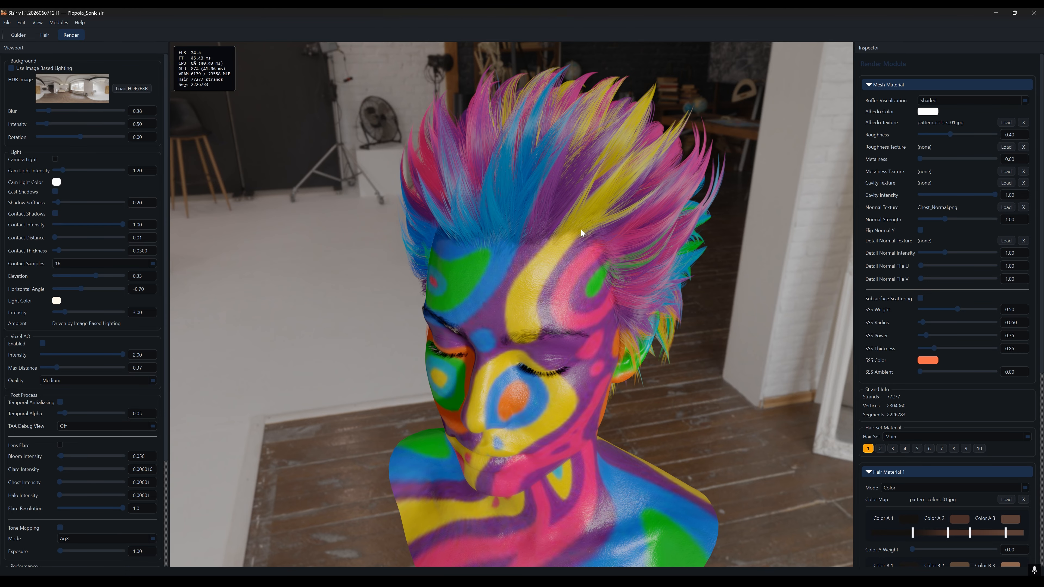
mouse_move(582, 293)
middle_down()
mouse_move(482, 259)
mouse_move(745, 275)
mouse_move(571, 288)
mouse_move(600, 303)
mouse_move(531, 306)
mouse_move(611, 296)
mouse_move(602, 296)
middle_up()
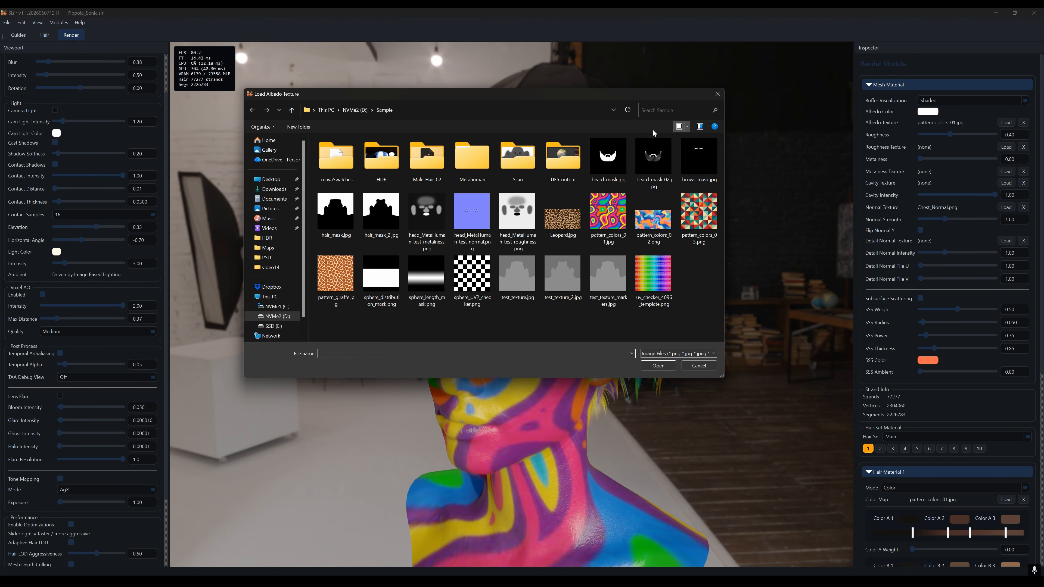
Load Head_Basecolor_Tweak.png from the Metahuman/Pippola/Maps folder as the mesh's albedo texture.
double_click(472, 158)
double_click(340, 152)
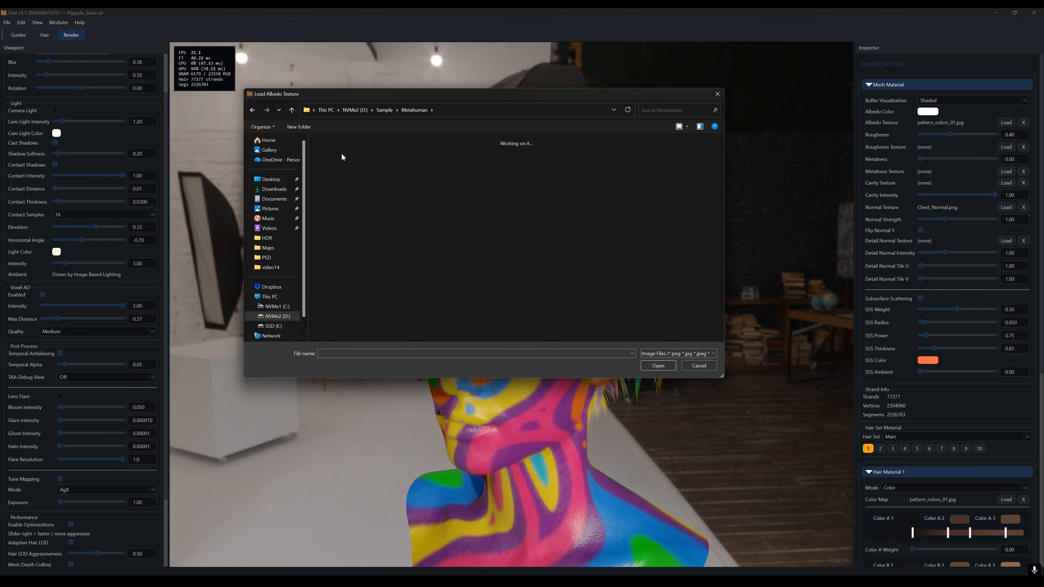
double_click(336, 156)
click(383, 273)
click(656, 366)
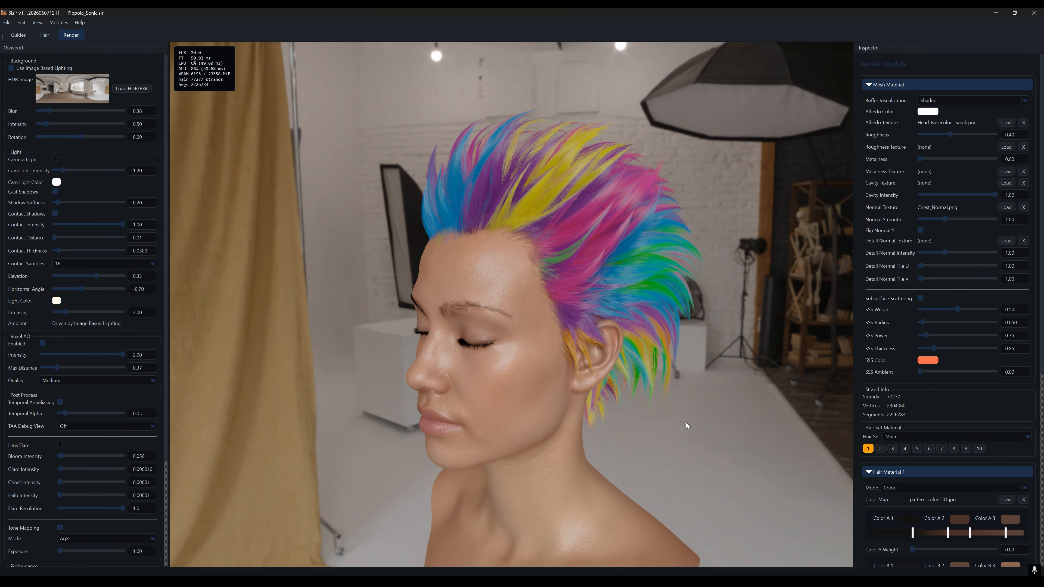
Turn the head to the front and load wooden_lounge_4k.hdr from the HDR folder as the background.
drag(685, 425, 531, 380)
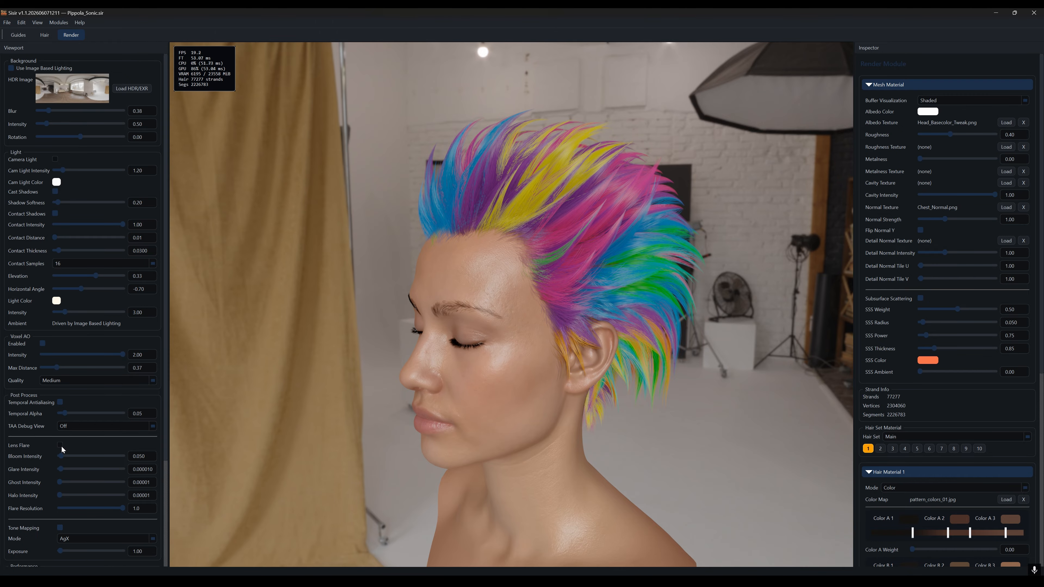
drag(369, 317, 535, 325)
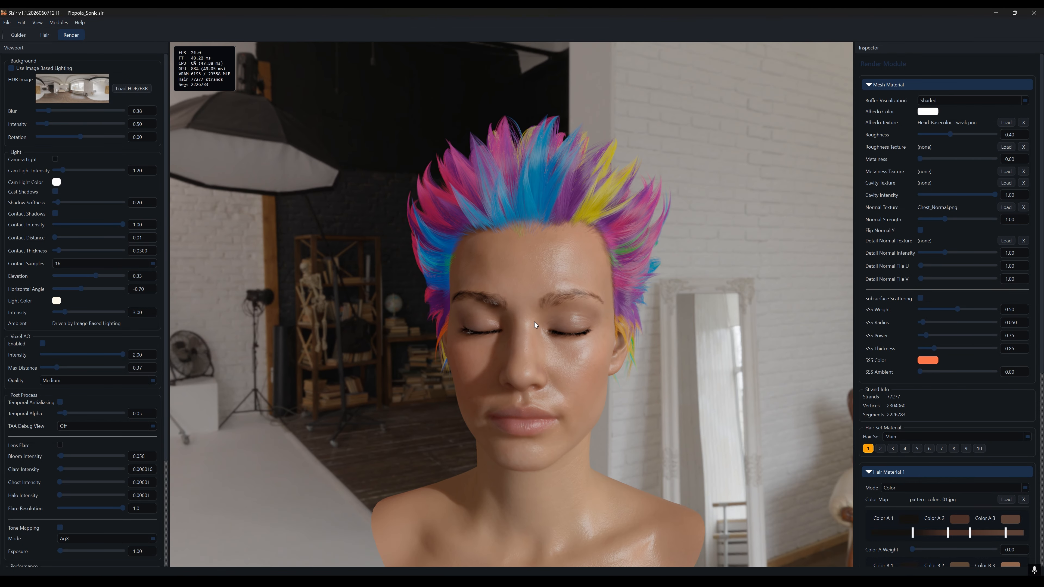
click(136, 89)
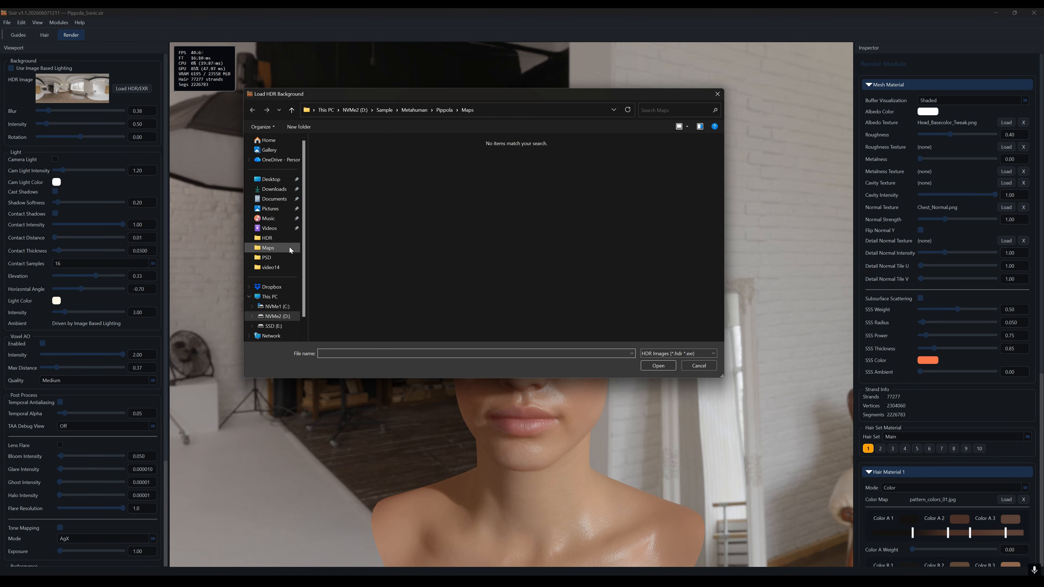
click(280, 238)
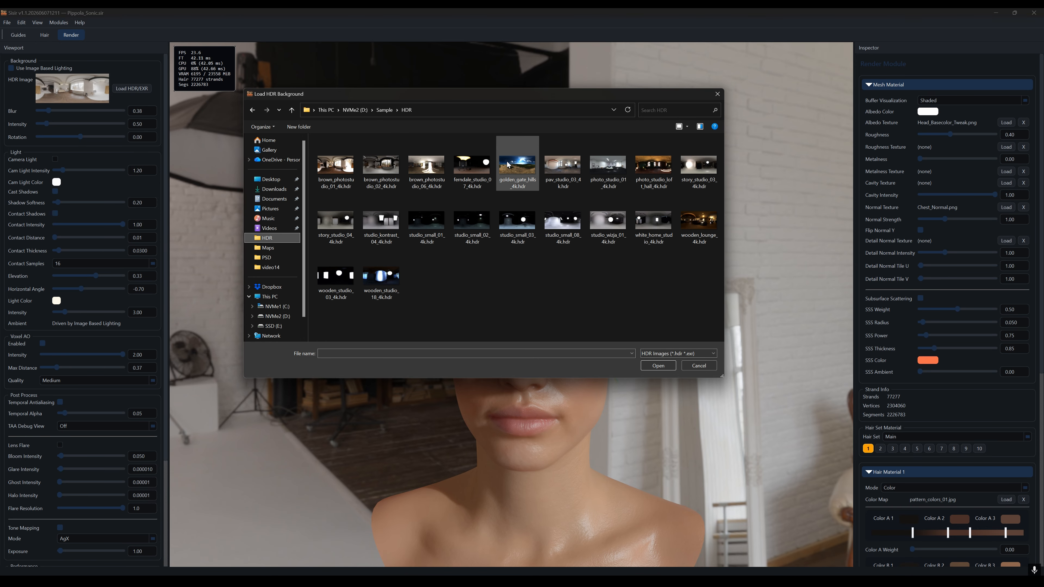
click(699, 222)
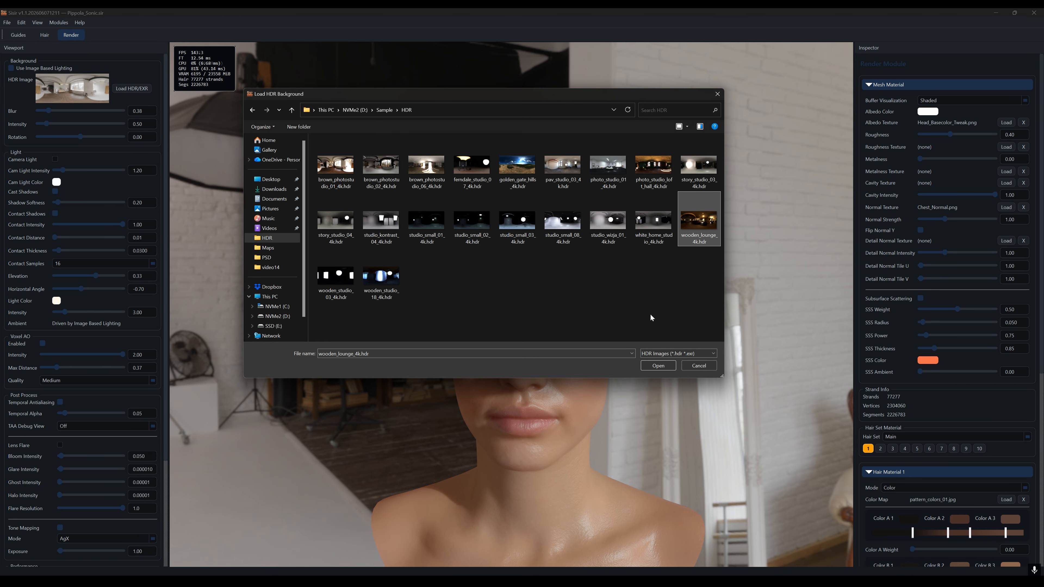
click(657, 365)
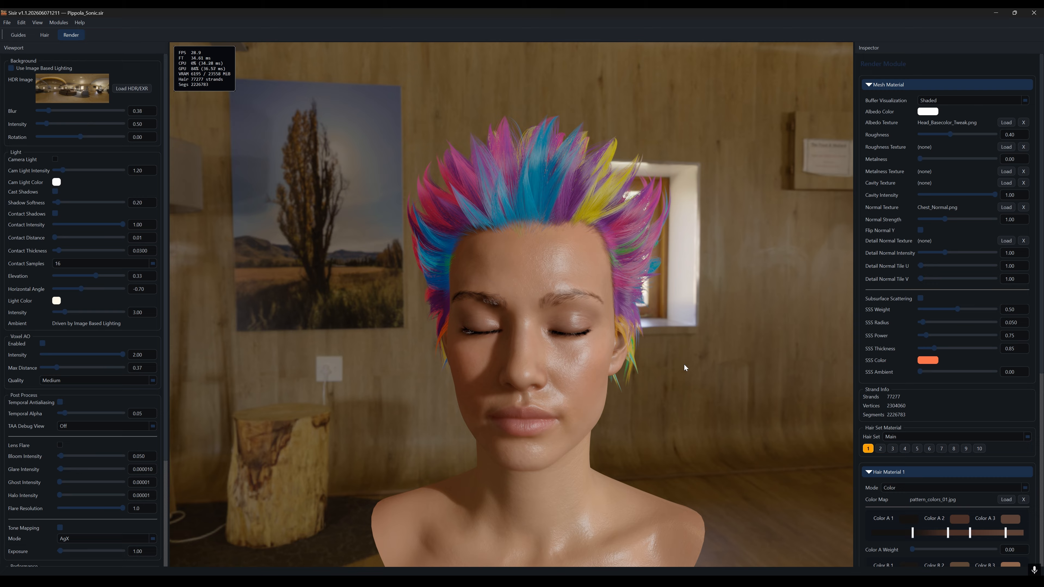
middle_drag(691, 364, 680, 360)
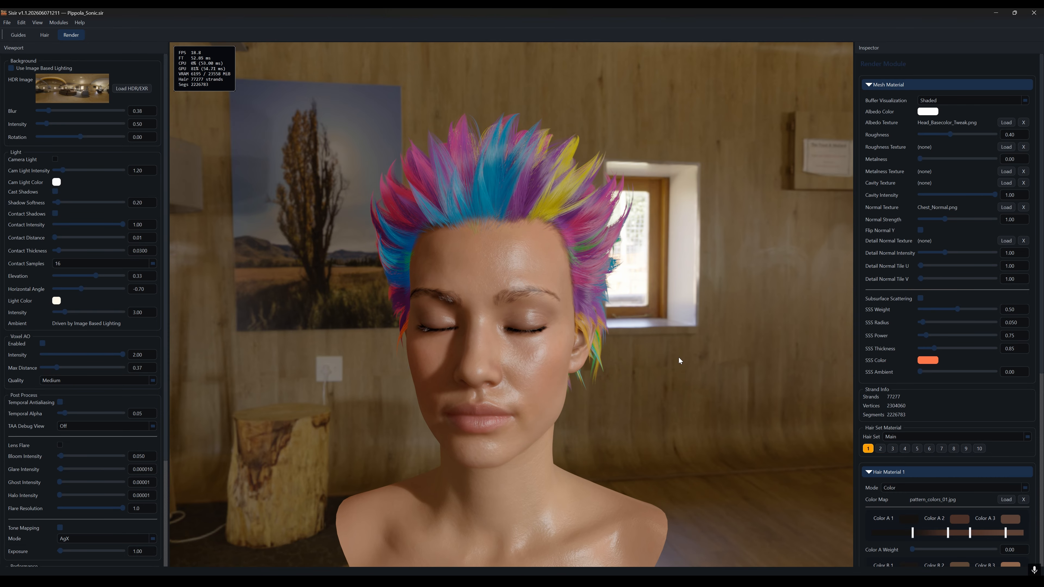
Set the HDR background rotation to 2.32 and the light's horizontal angle to 0.24.
drag(679, 360, 662, 340)
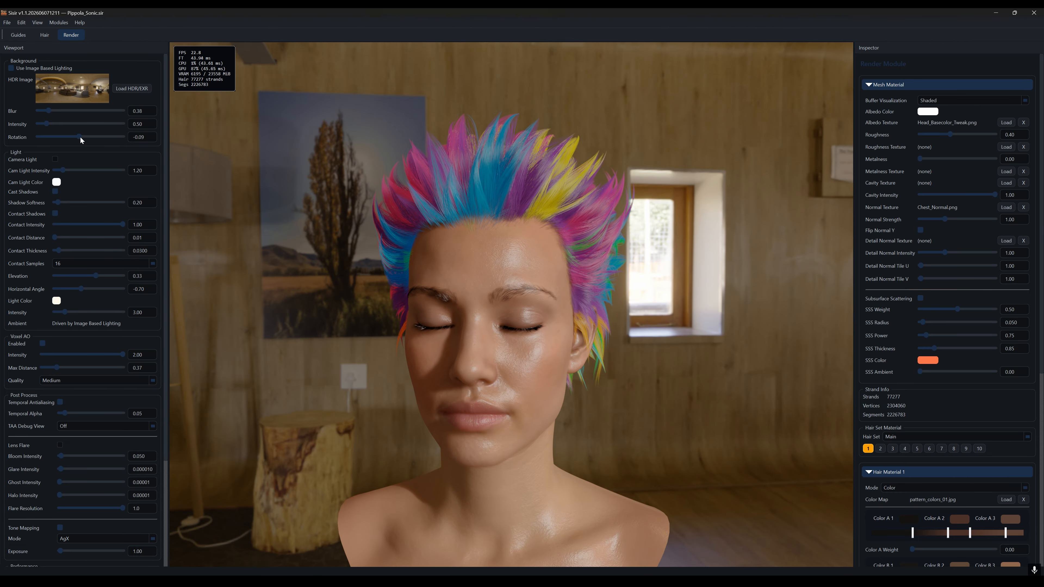
drag(81, 141, 116, 167)
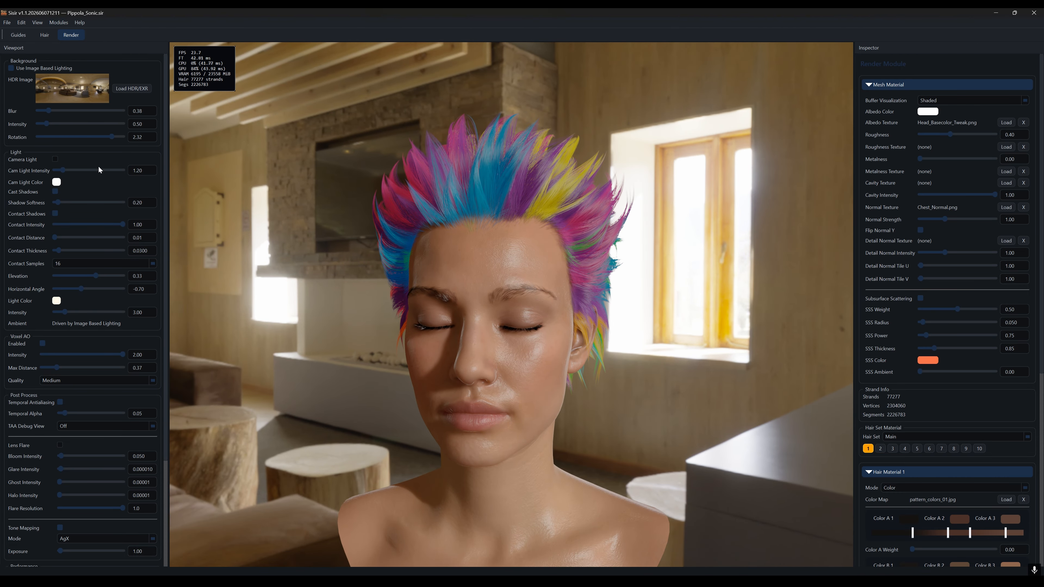
drag(81, 289, 91, 291)
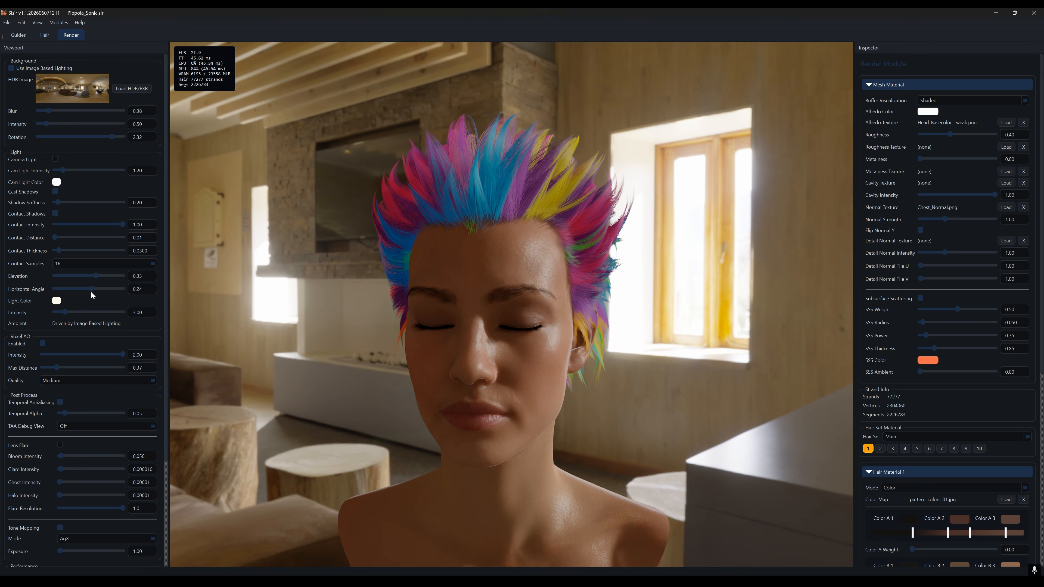
Enable the Lens Flare effect and set its bloom intensity to 0.013.
mouse_move(540, 443)
mouse_down()
mouse_move(558, 464)
mouse_move(524, 449)
mouse_move(535, 443)
mouse_up()
scroll(158, 388, down, 5)
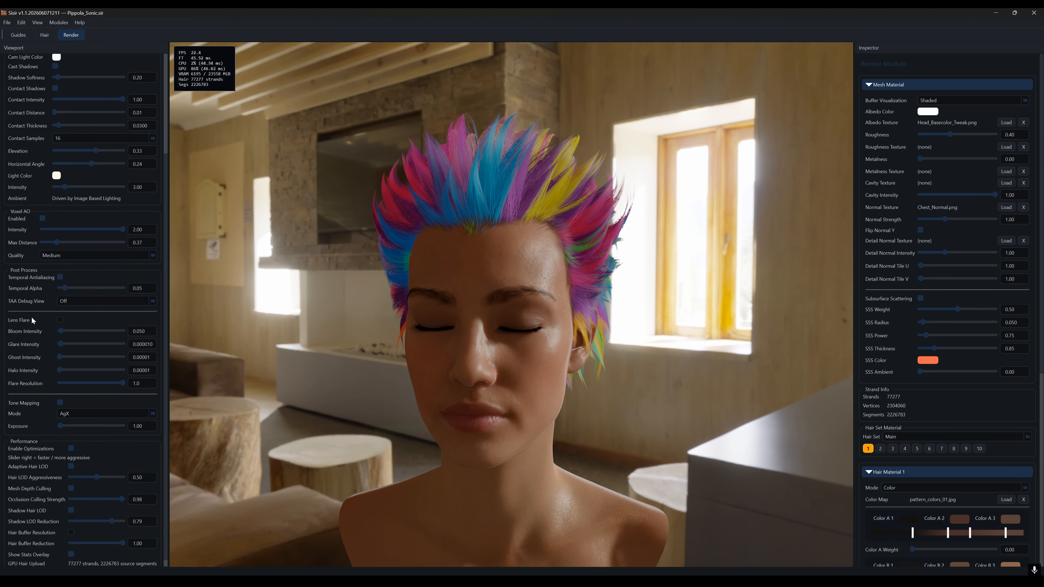
click(61, 320)
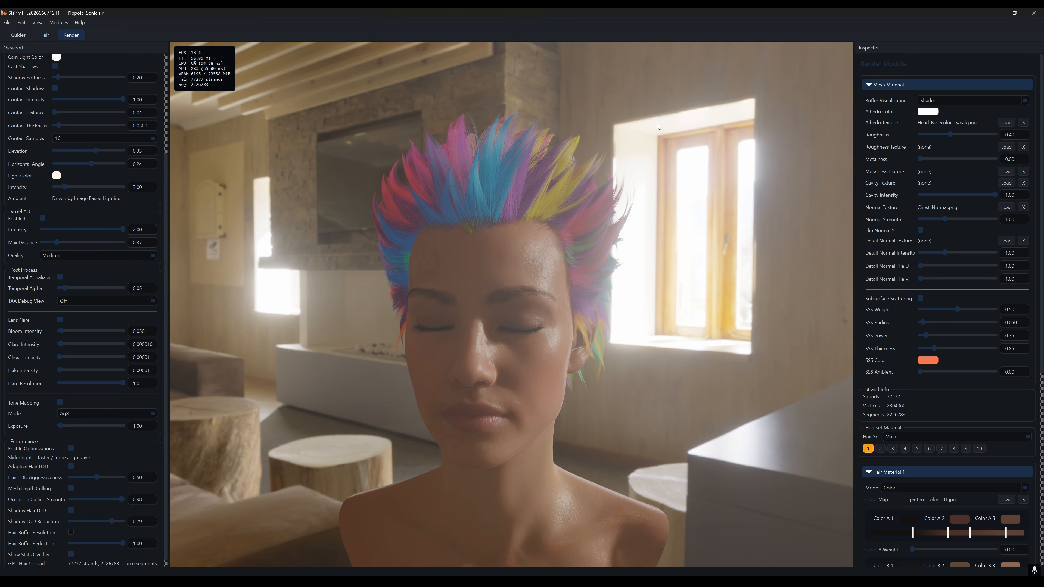
click(59, 331)
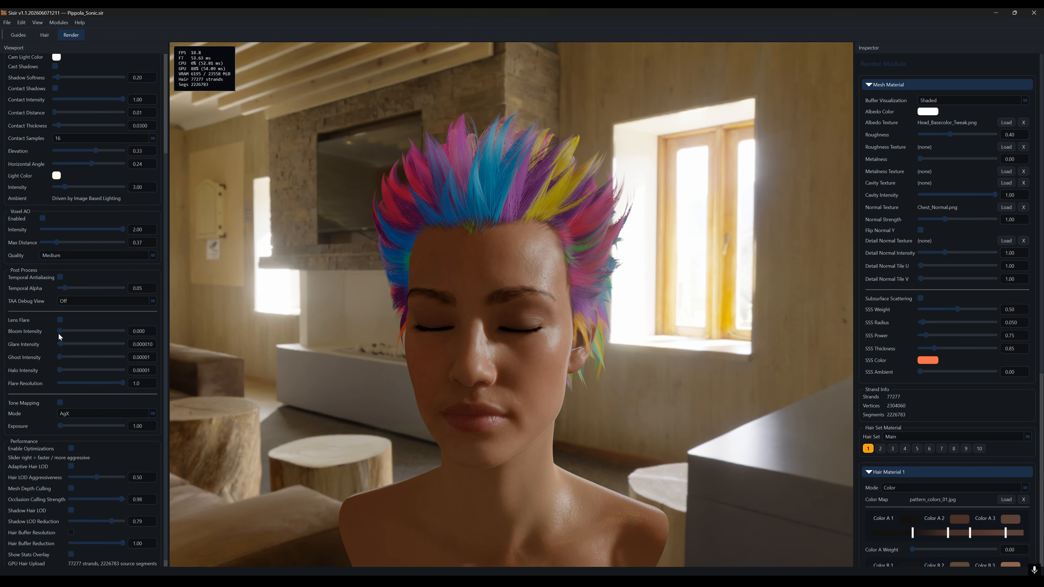
drag(59, 335, 60, 335)
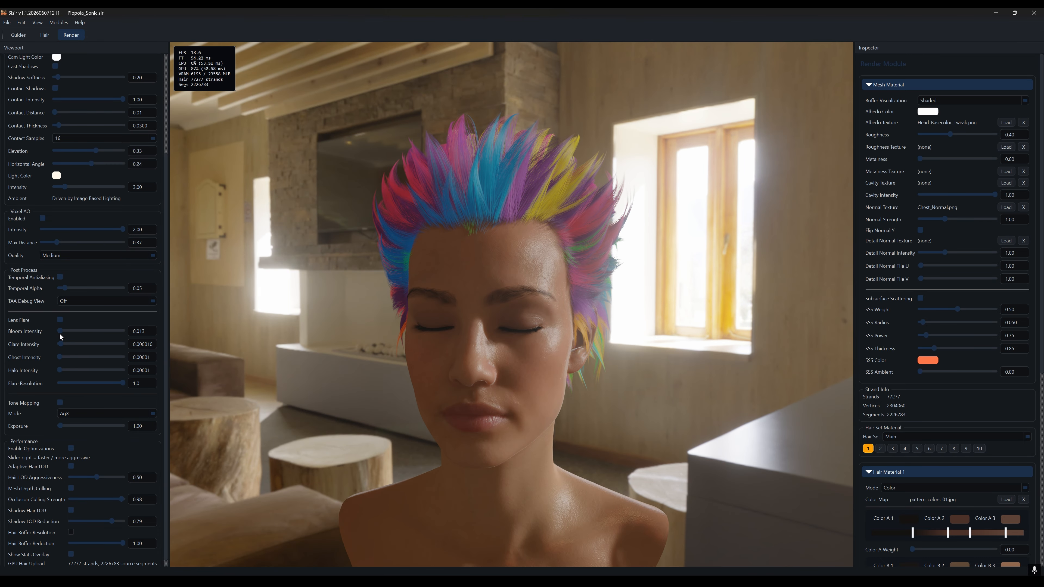
Try a glare intensity of 0.000135, view it on the windows and ceiling light, and restore it to 0.000010.
drag(591, 346, 802, 218)
drag(746, 247, 646, 250)
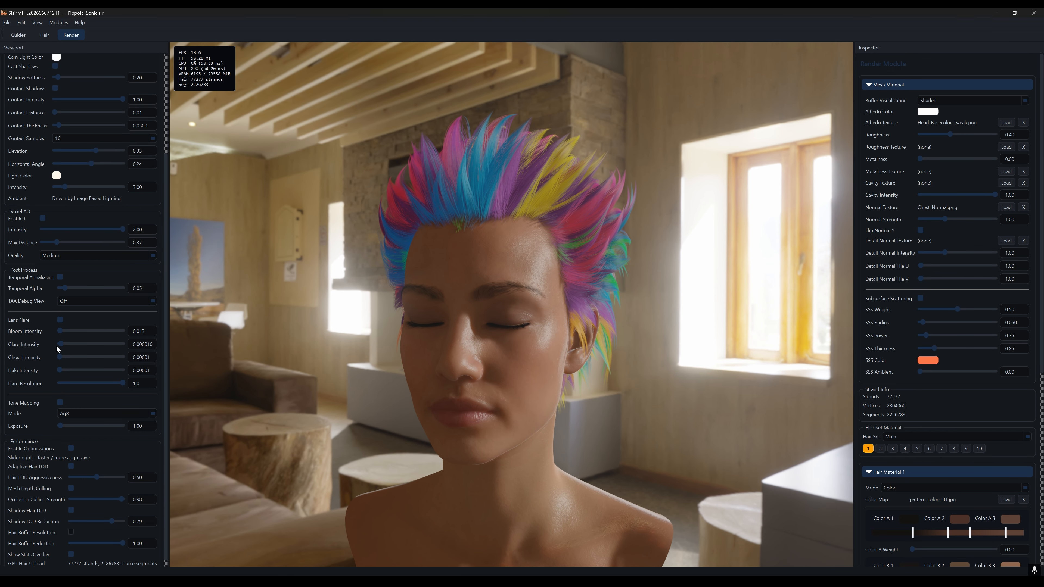
drag(60, 344, 76, 346)
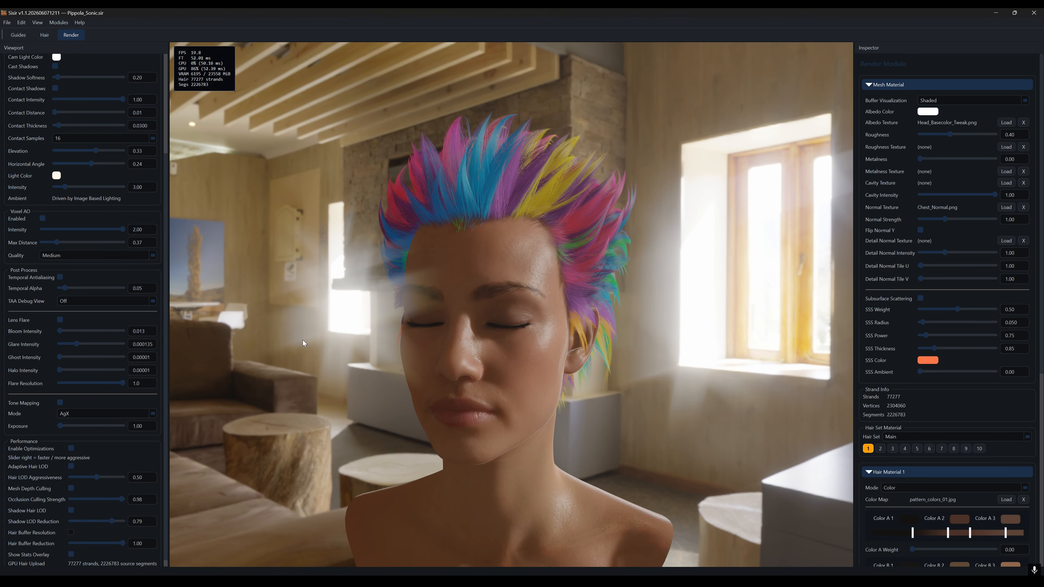
drag(621, 341, 505, 306)
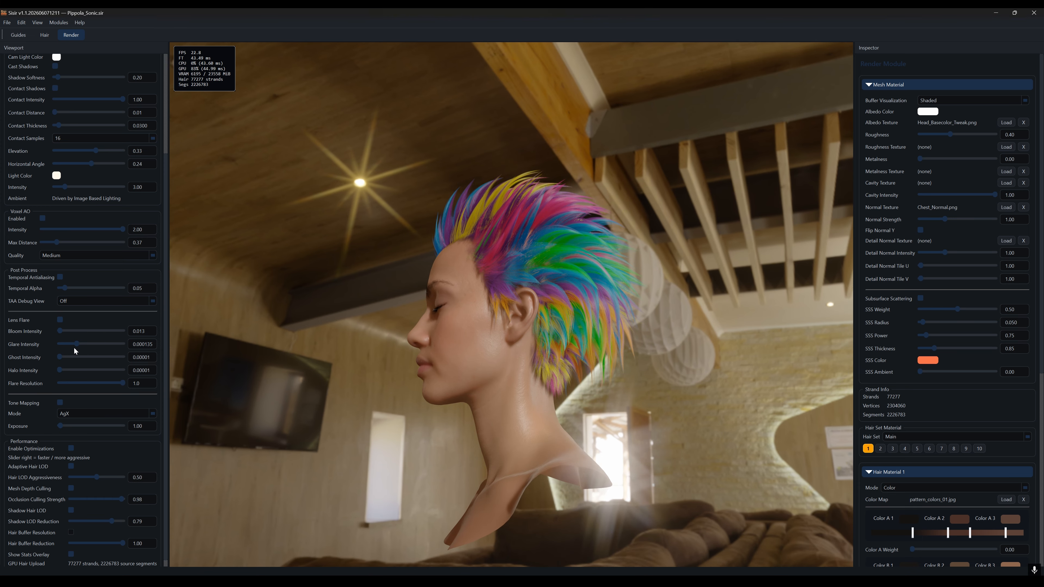
mouse_move(68, 345)
mouse_down()
mouse_move(56, 346)
mouse_move(78, 350)
mouse_move(60, 352)
mouse_up()
Set the lens flare's ghost intensity to 0.02900 and its halo intensity to 0.02840.
middle_drag(510, 350, 591, 367)
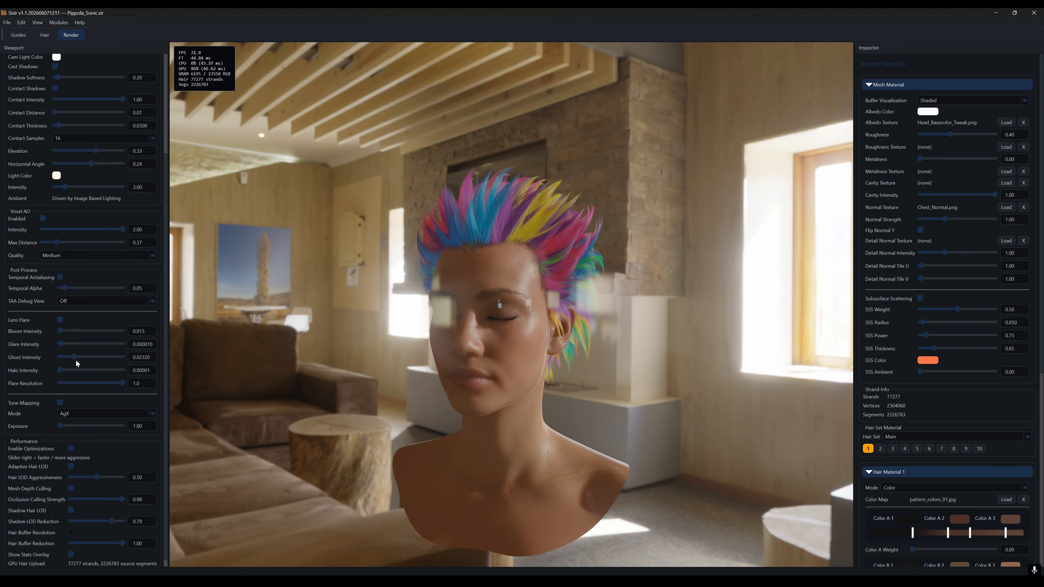
drag(76, 359, 81, 357)
mouse_move(613, 385)
middle_down()
mouse_move(634, 383)
mouse_move(604, 374)
middle_up()
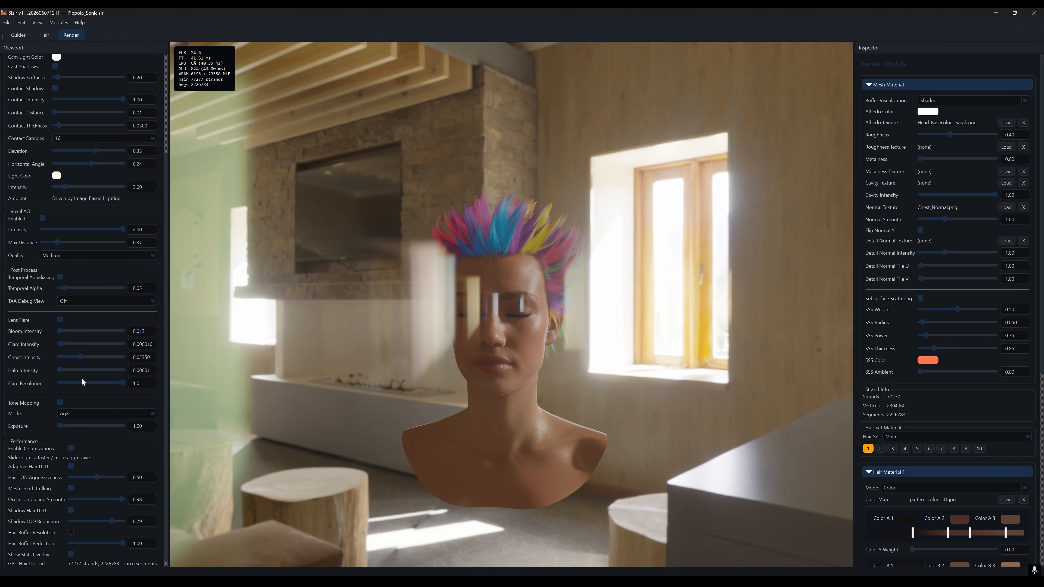
drag(83, 357, 77, 373)
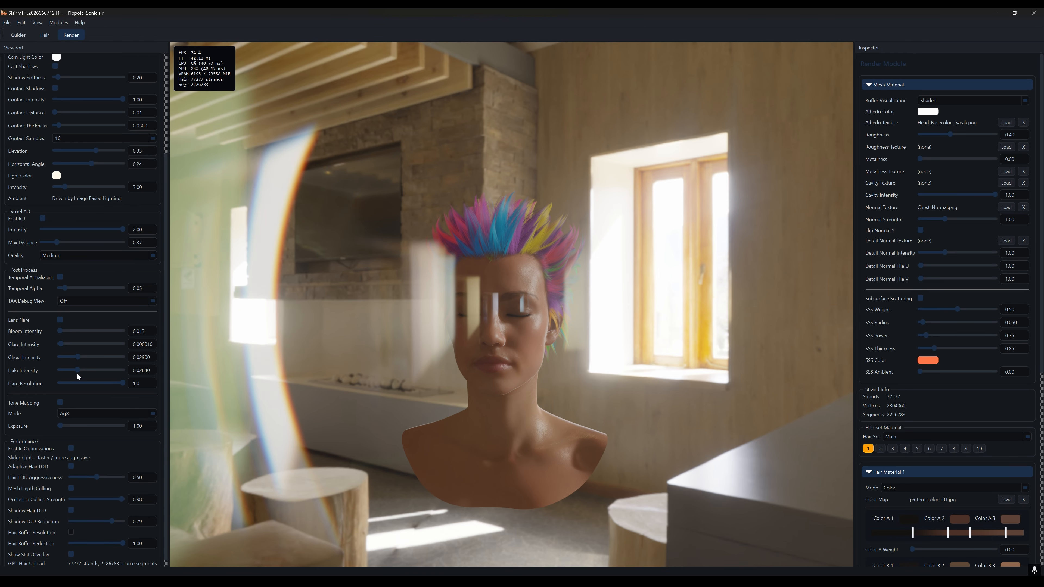
Compare the flare at a resolution of 0.5 and return the flare resolution to 1.0.
middle_drag(513, 415, 543, 390)
scroll(575, 404, up, 3)
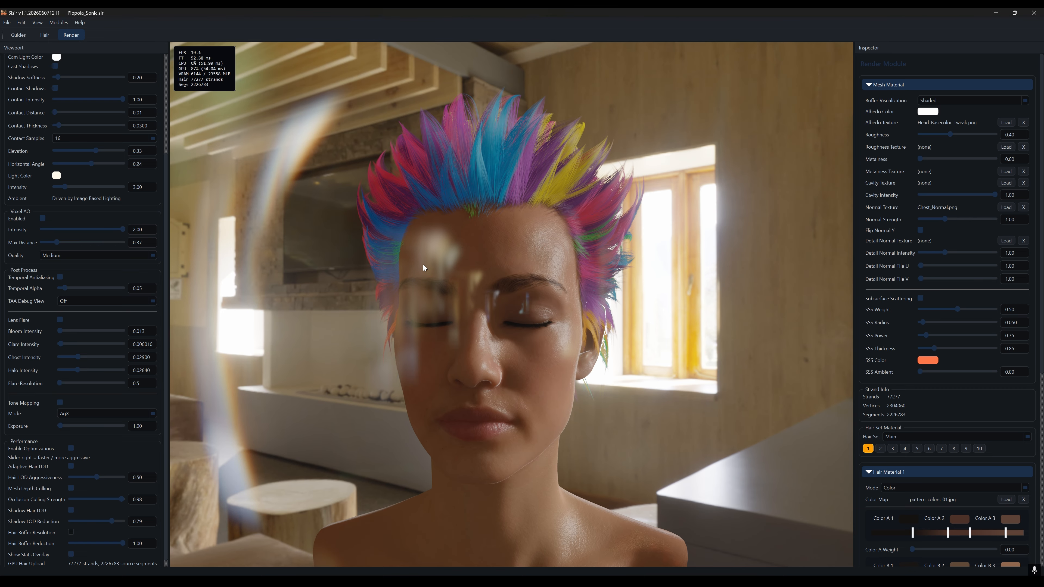
middle_drag(560, 393, 550, 388)
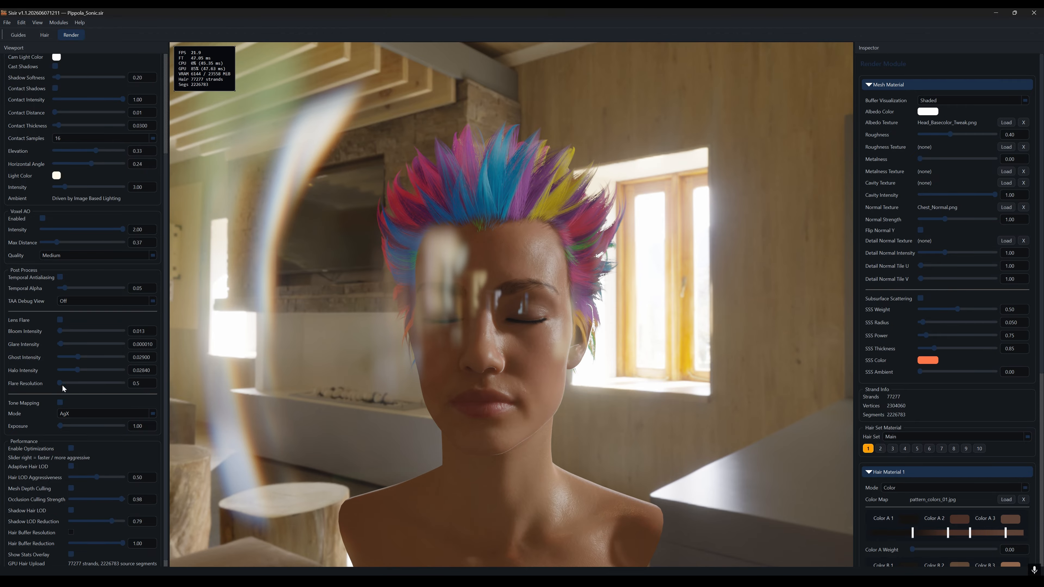
drag(62, 384, 173, 384)
Preview the HDR background with a blur of 1.21 around the head and lower the blur again.
scroll(66, 136, up, 3)
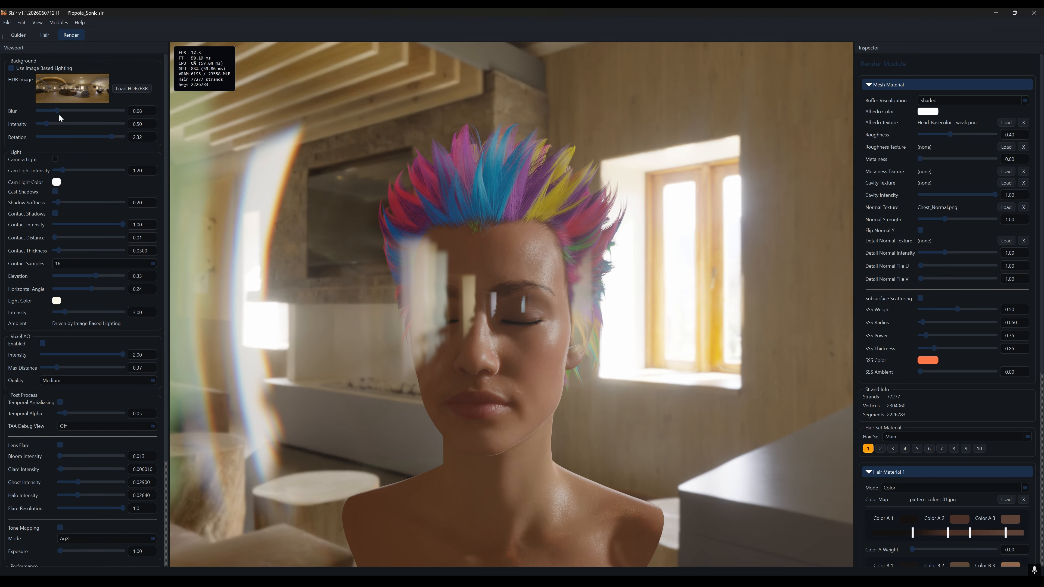
mouse_move(59, 114)
mouse_down()
mouse_move(84, 121)
mouse_move(60, 123)
mouse_move(72, 125)
mouse_up()
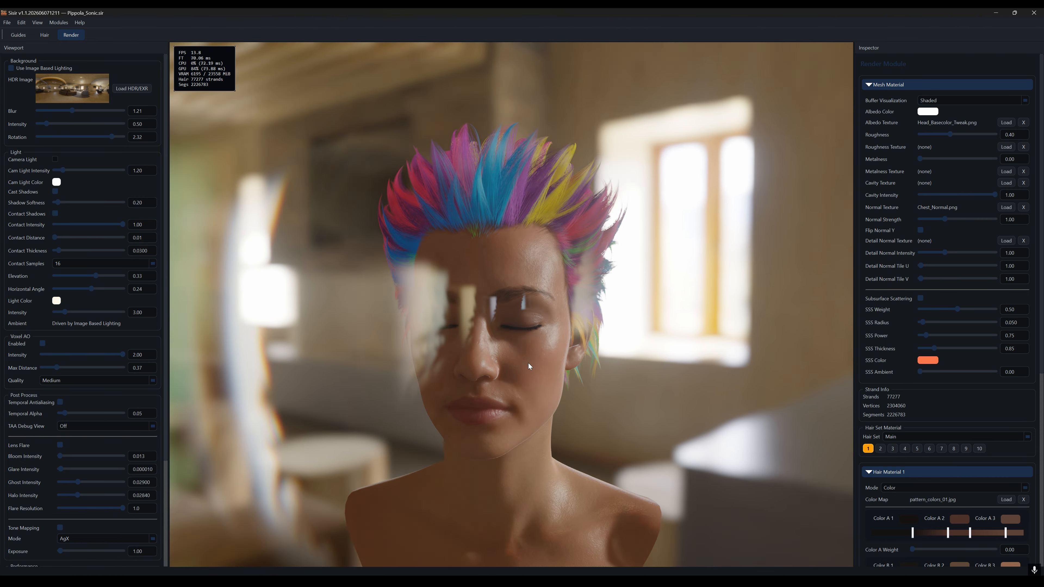
middle_drag(528, 363, 83, 351)
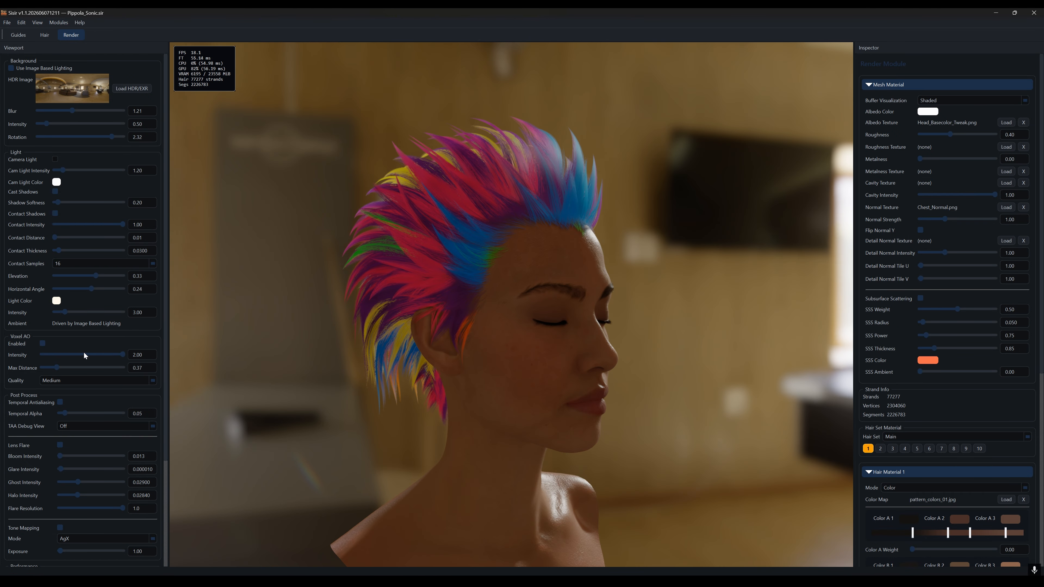
drag(72, 111, 37, 111)
mouse_move(606, 384)
middle_down()
mouse_move(644, 387)
mouse_move(616, 392)
mouse_move(638, 386)
mouse_move(614, 381)
middle_up()
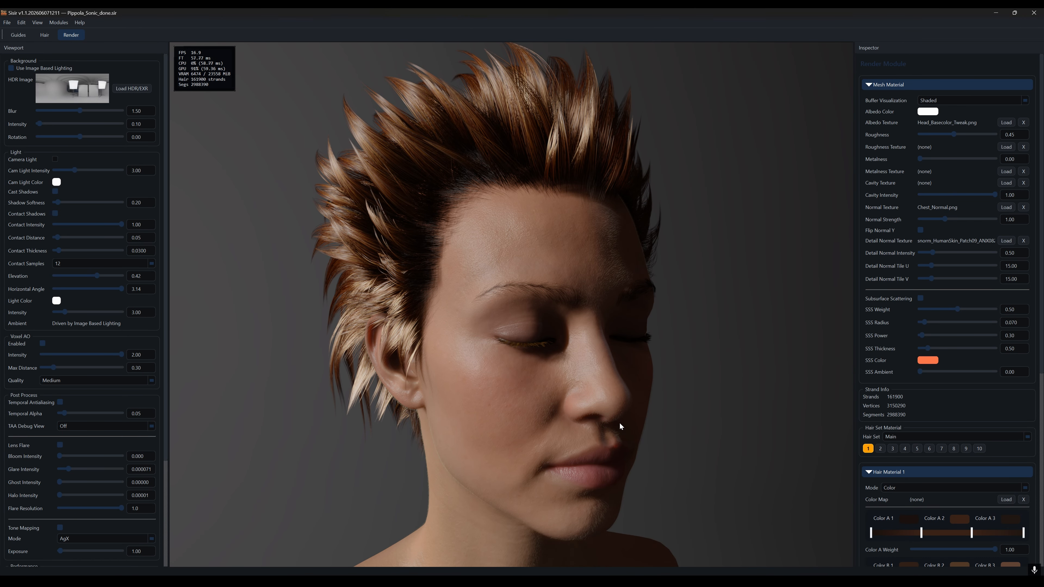
Examine the rendered brown spiky hair and skin of Pippola_Sonic_done.sir from different angles and distances.
middle_drag(619, 425, 646, 430)
middle_drag(624, 378, 612, 281)
scroll(677, 363, down, 4)
middle_drag(669, 362, 646, 360)
scroll(646, 360, up, 1)
Switch to the Hair module and examine the main hair, hairline, brows, eyelashes and peach fuzz sets around the face.
key(F2)
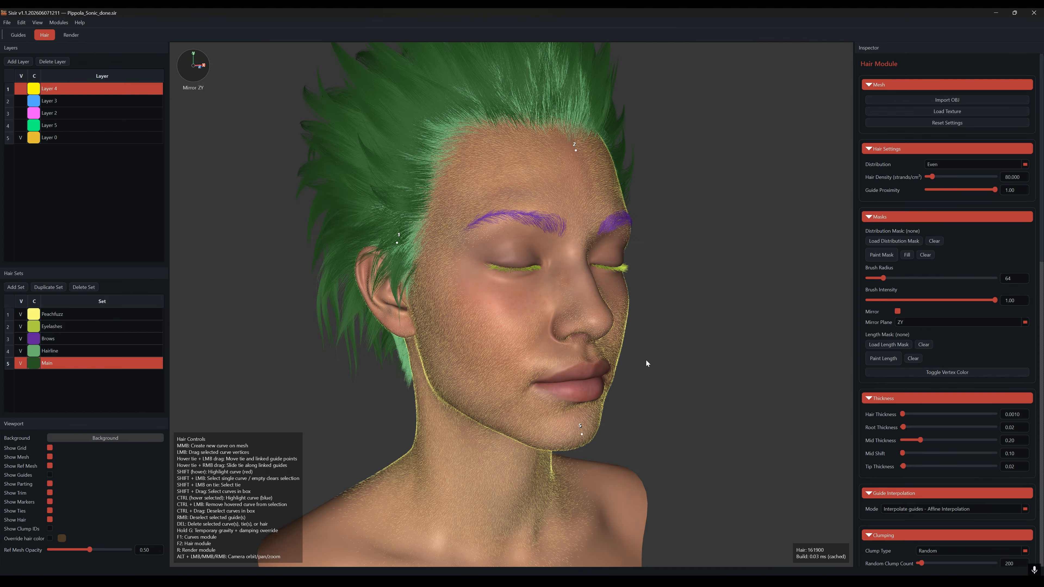
alt+drag(674, 366, 569, 367)
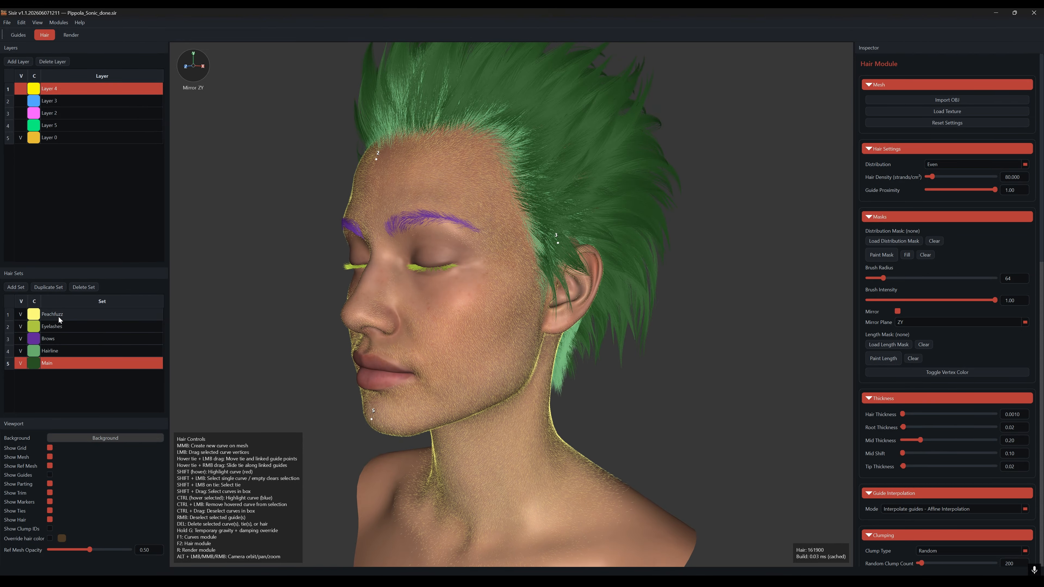
alt+drag(553, 346, 599, 336)
scroll(546, 295, up, 4)
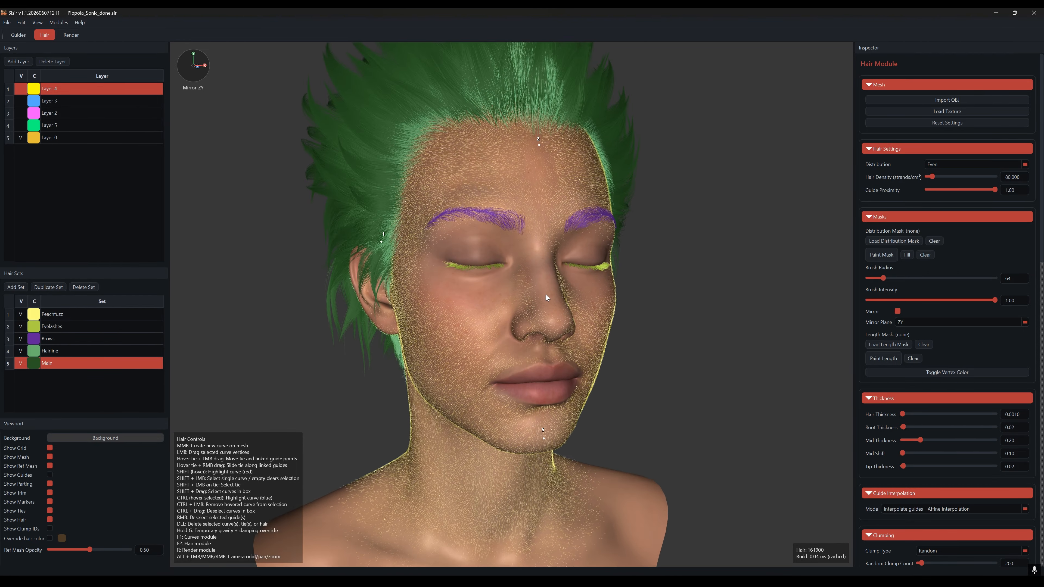
alt+middle_drag(546, 295, 565, 332)
scroll(565, 334, down, 2)
alt+drag(508, 329, 569, 338)
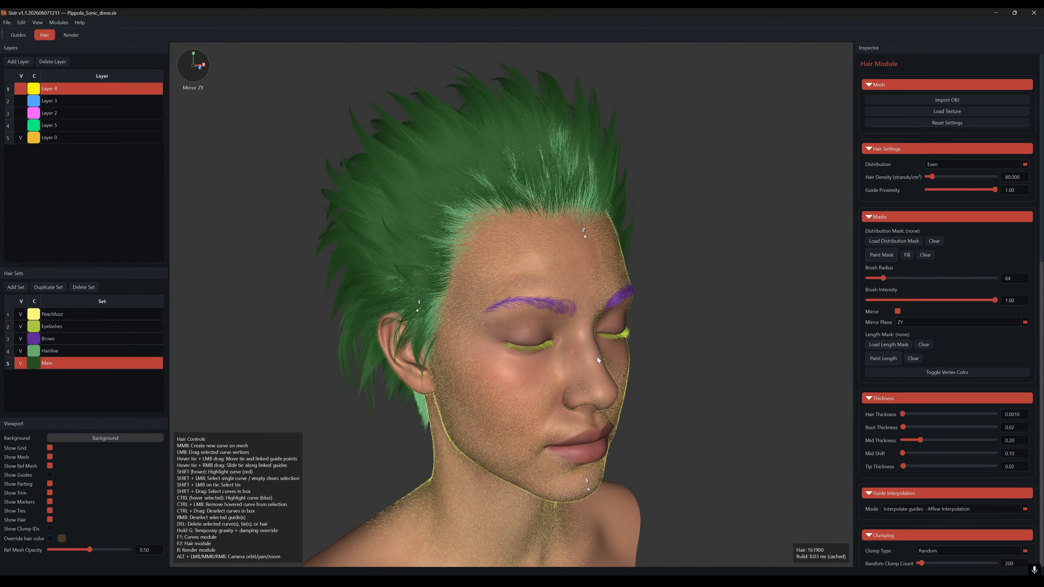
Switch to the Guides module and examine the guide curves on the scalp, brows, lashes and face up close.
key(F1)
alt+drag(644, 374, 609, 365)
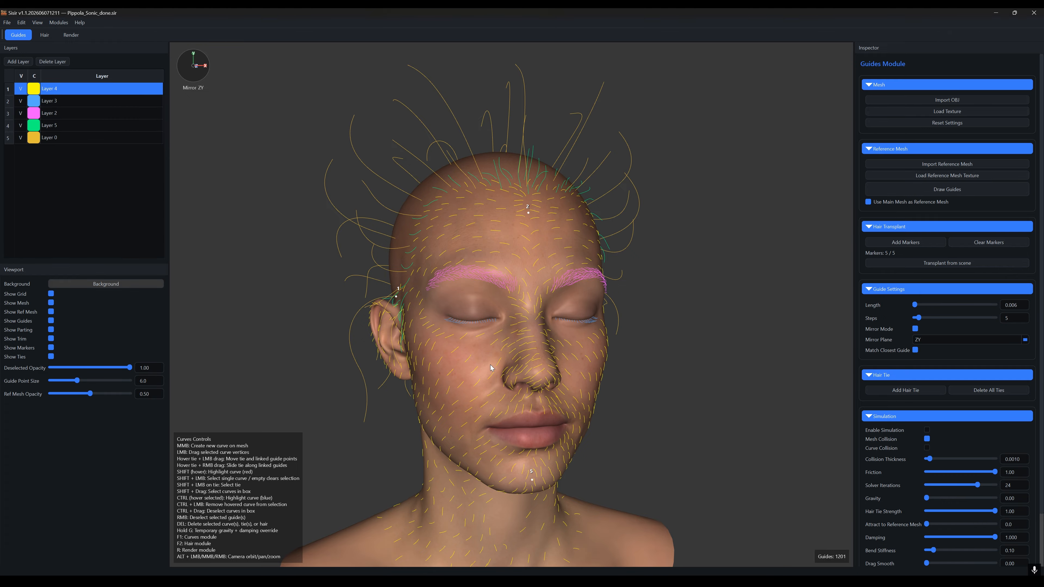
alt+drag(543, 208, 541, 235)
alt+right_drag(540, 235, 526, 352)
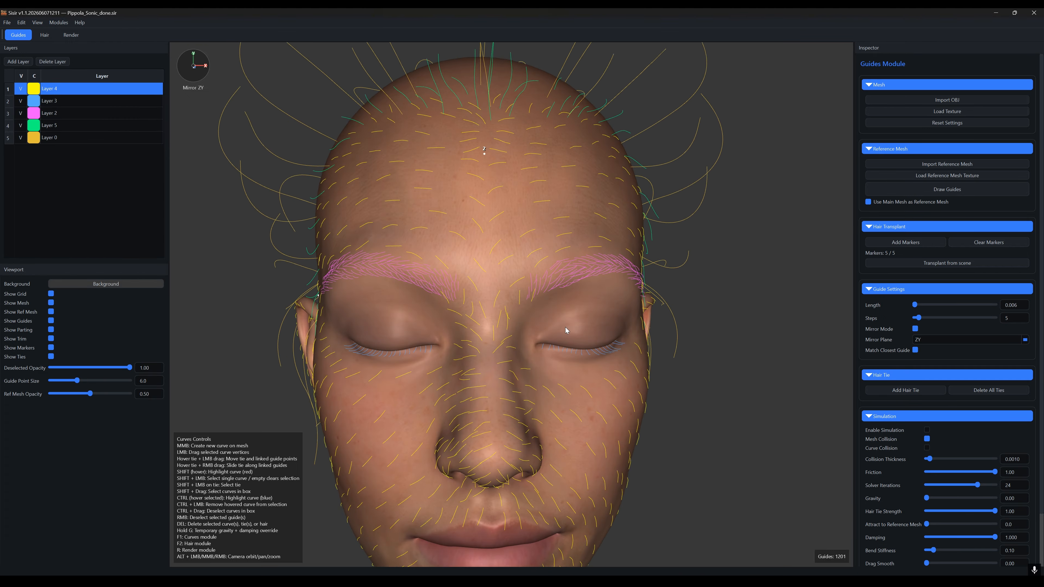
alt+drag(526, 351, 505, 358)
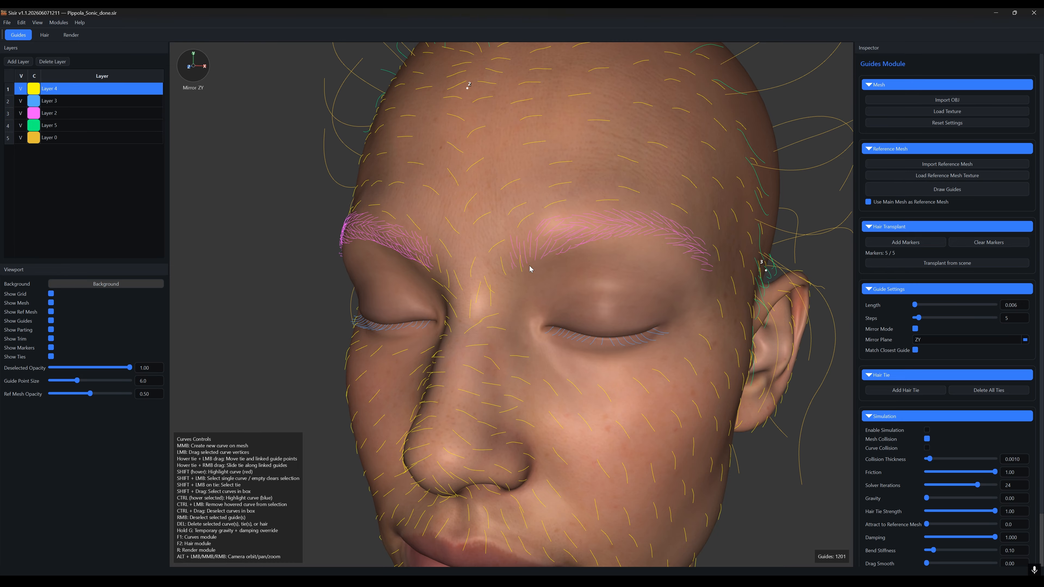
alt+drag(530, 268, 545, 355)
scroll(575, 356, down, 4)
Show the Hair module again, return to the Render module and reframe the head.
key(F2)
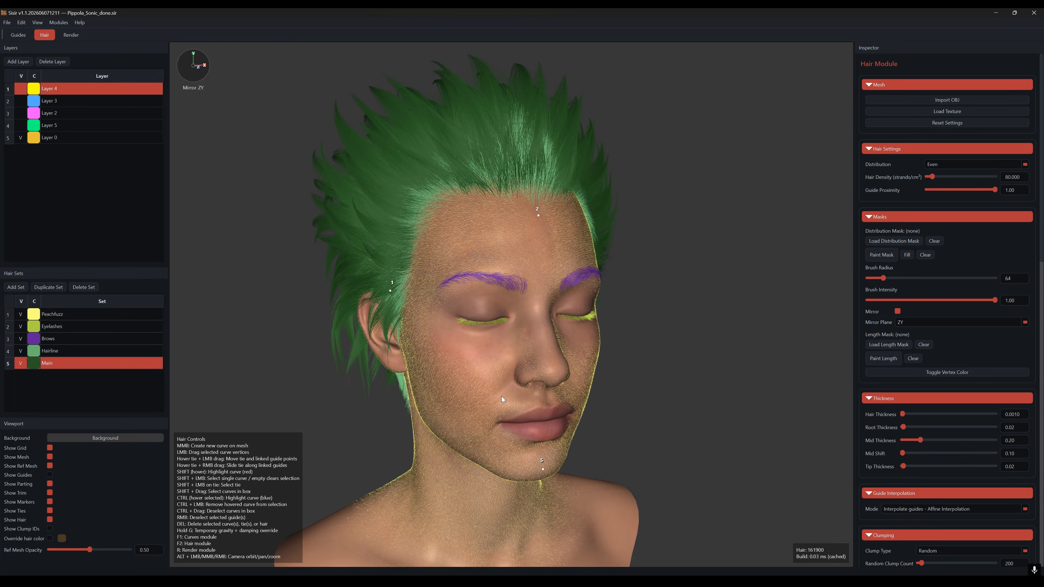
key(r)
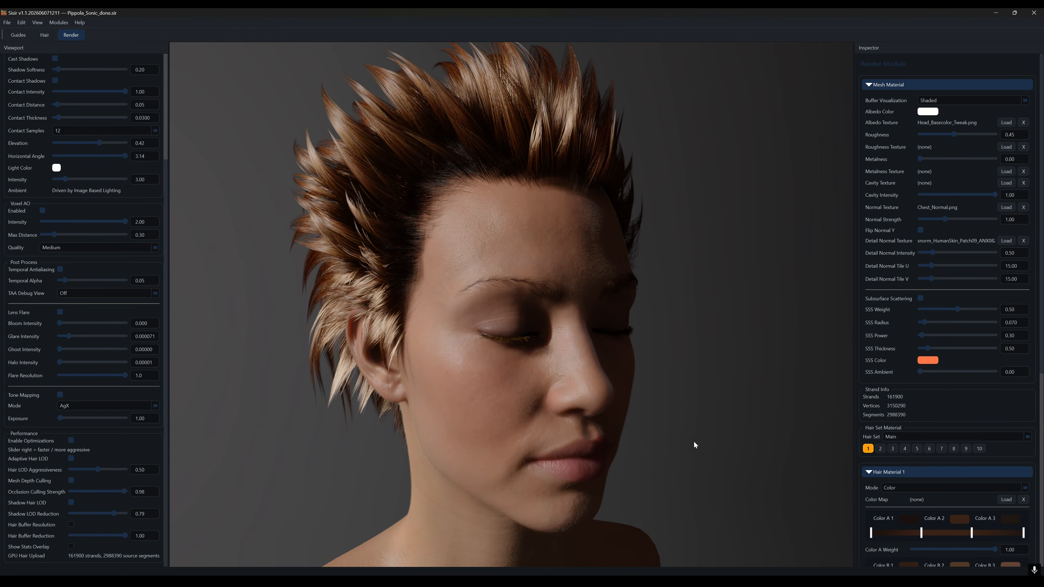
mouse_move(694, 445)
alt+mouse_down()
mouse_move(611, 438)
mouse_move(713, 442)
mouse_move(701, 442)
alt+mouse_up()
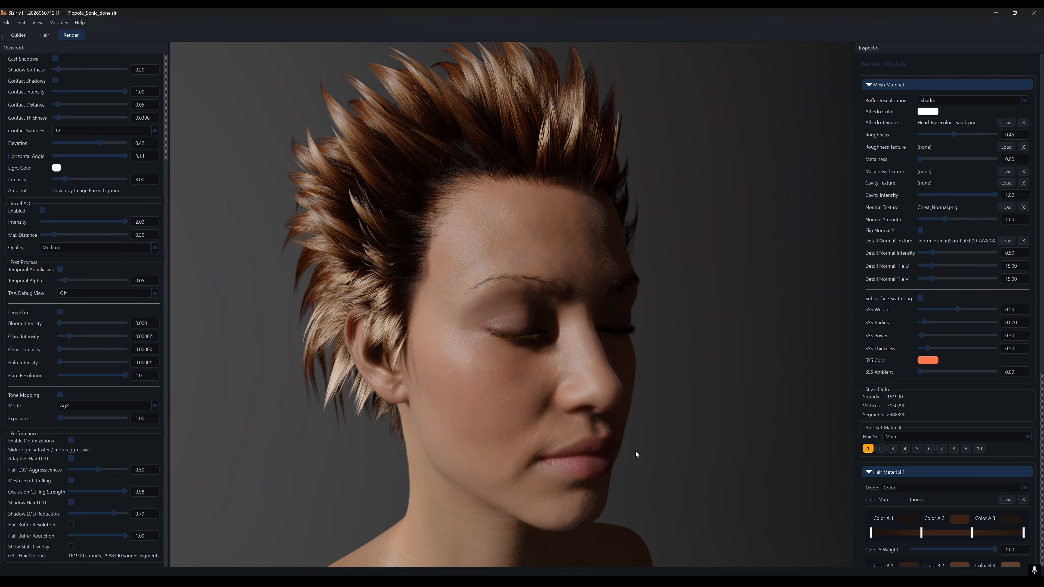
View the render full screen, examine the peach fuzz, lashes, brow and skin detail up close, and leave full screen.
key(F11)
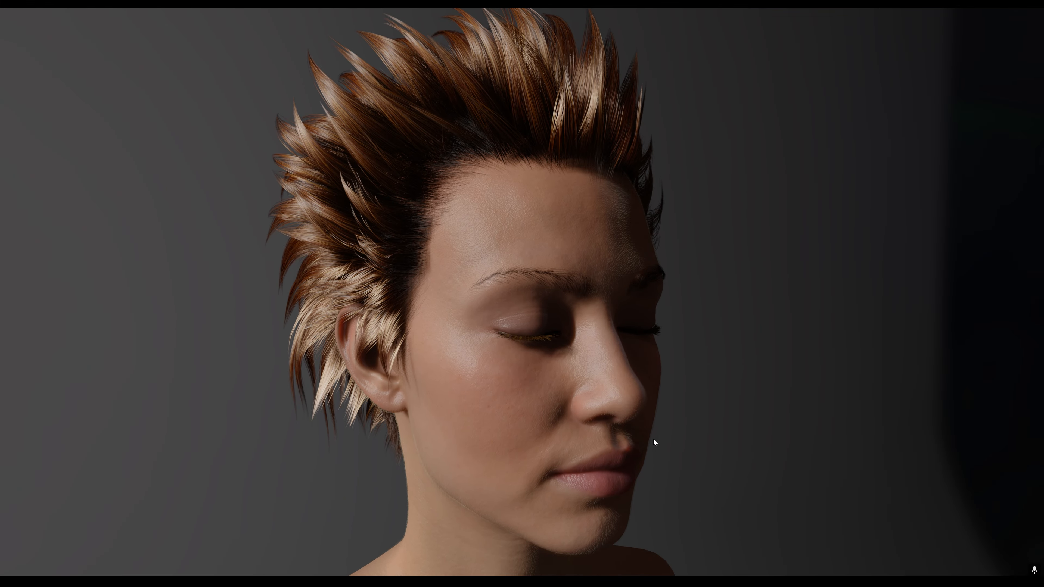
alt+drag(625, 445, 581, 370)
alt+middle_drag(581, 371, 528, 409)
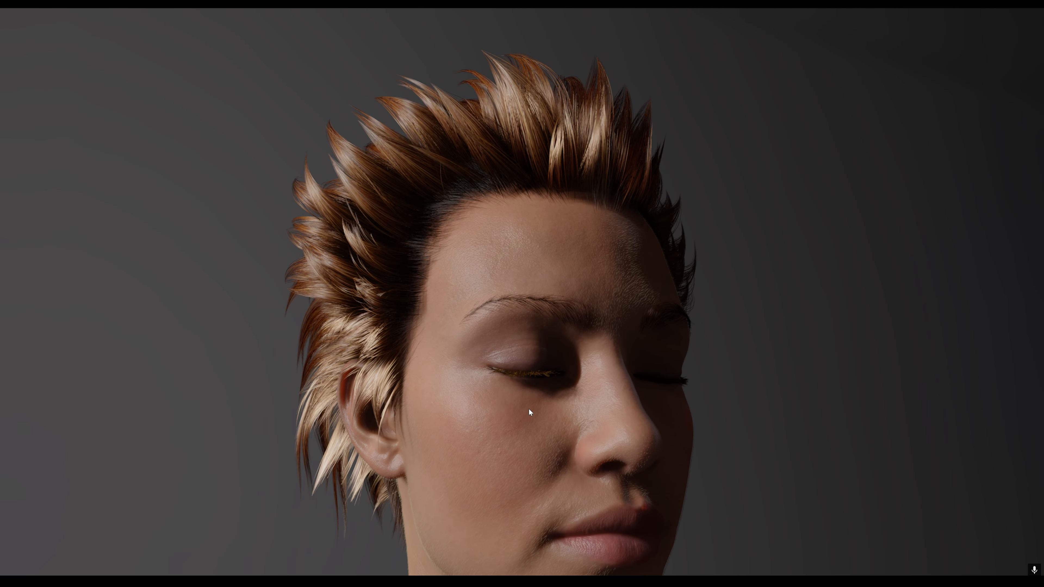
alt+right_drag(528, 408, 575, 421)
alt+drag(575, 421, 599, 433)
alt+middle_drag(600, 433, 590, 392)
alt+drag(590, 392, 581, 414)
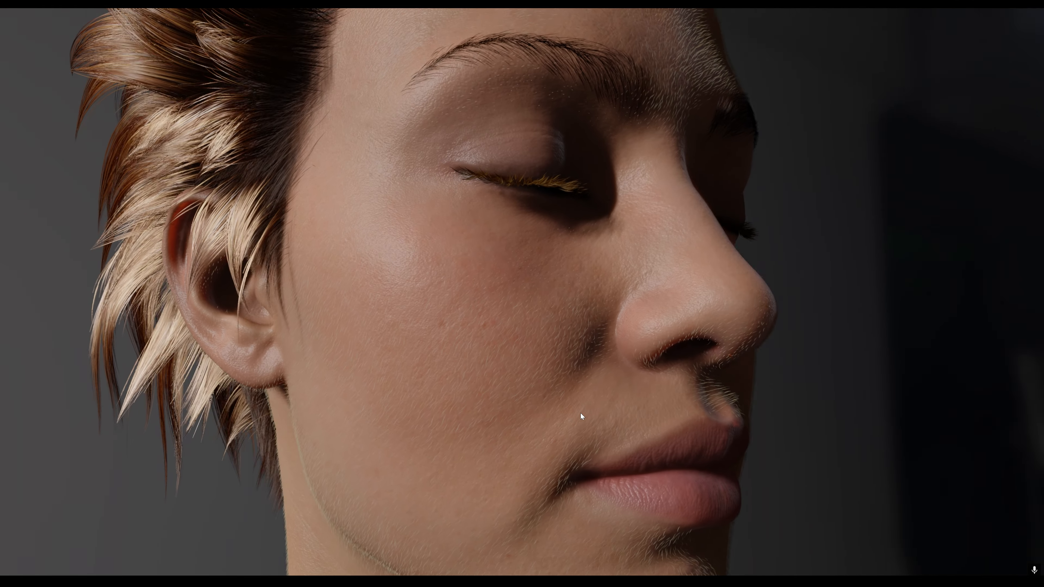
alt+right_drag(580, 414, 564, 402)
mouse_move(564, 401)
alt+mouse_down()
mouse_move(513, 401)
mouse_move(557, 401)
alt+mouse_up()
mouse_move(557, 401)
alt+right_down()
mouse_move(549, 387)
mouse_move(573, 405)
alt+right_up()
alt+drag(573, 405, 561, 409)
alt+right_drag(560, 409, 578, 428)
mouse_move(743, 446)
alt+mouse_down()
mouse_move(718, 445)
mouse_move(721, 435)
mouse_move(754, 435)
mouse_move(814, 452)
mouse_move(817, 463)
mouse_move(807, 477)
mouse_move(742, 481)
mouse_move(735, 465)
mouse_move(758, 456)
mouse_move(746, 457)
alt+mouse_up()
key(F11)
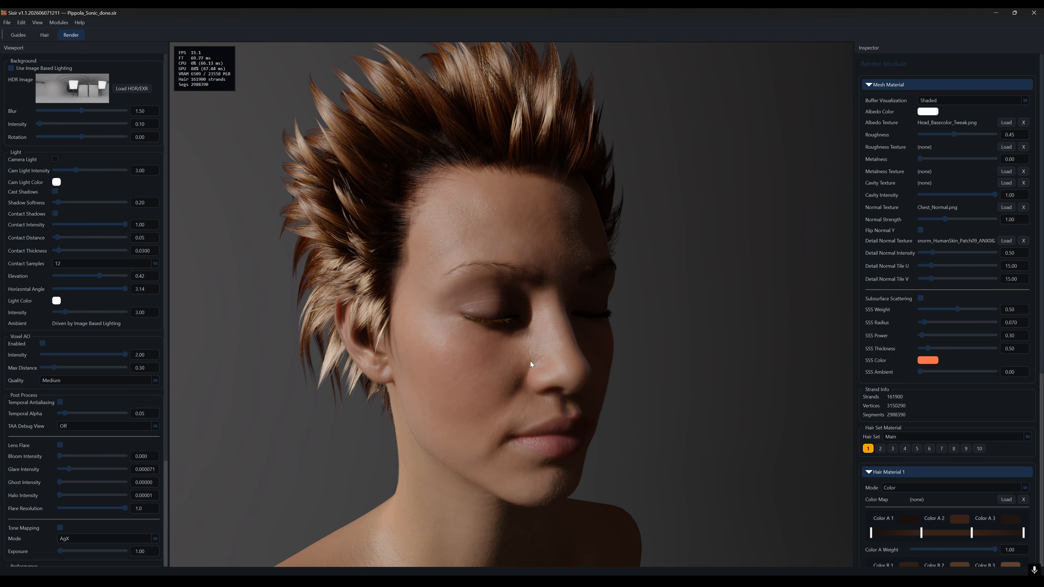
Inspect the head in three-quarter view while trying other horizontal light angles, returning the angle to 3.14.
alt+drag(581, 406, 557, 387)
alt+middle_drag(557, 386, 541, 375)
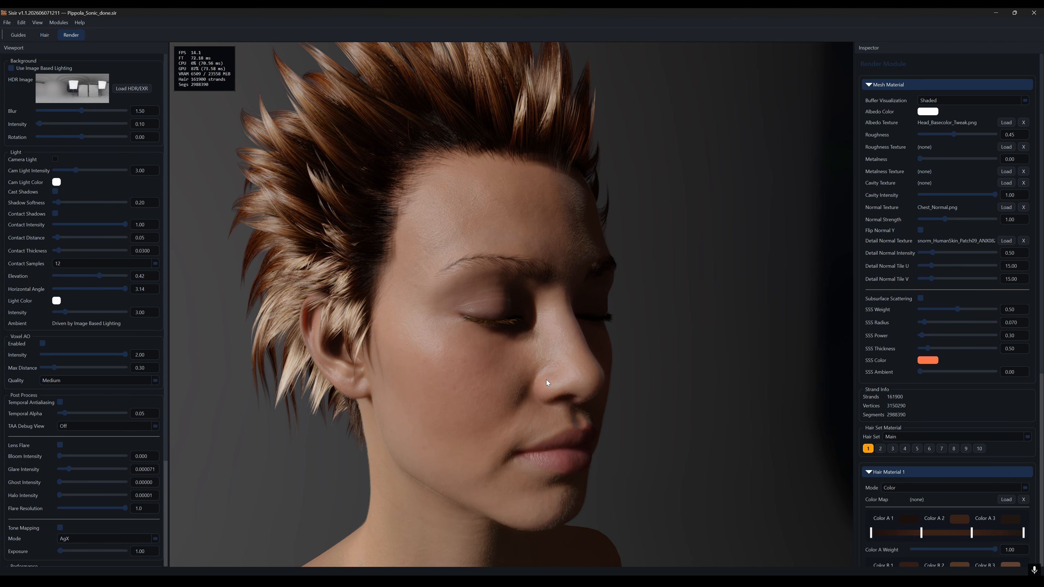
scroll(542, 379, up, 2)
alt+drag(543, 380, 552, 380)
scroll(554, 381, down, 2)
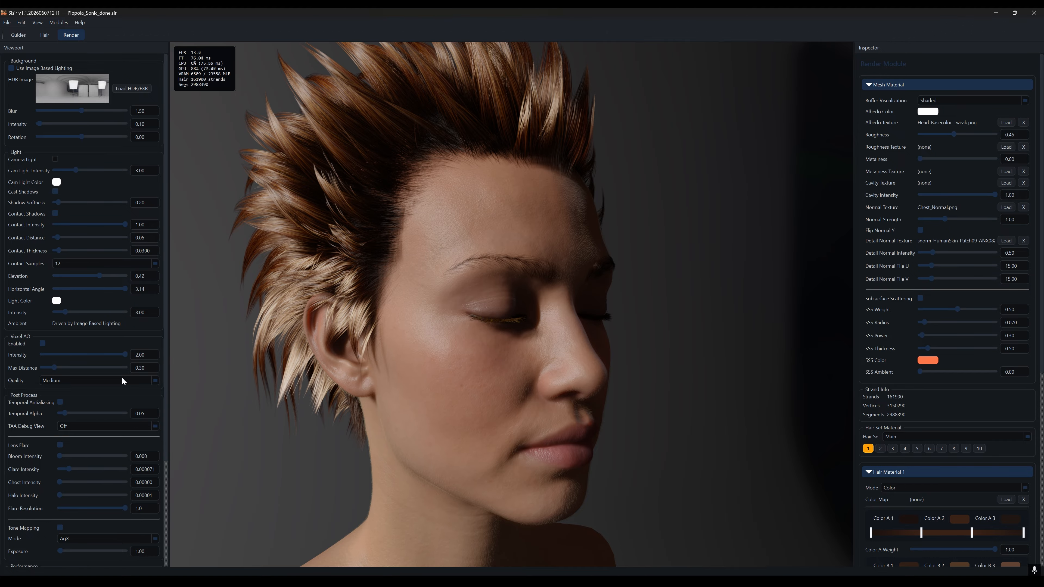
drag(113, 290, 136, 300)
middle_drag(484, 355, 527, 377)
mouse_move(527, 377)
mouse_down()
mouse_move(495, 375)
mouse_move(507, 378)
mouse_up()
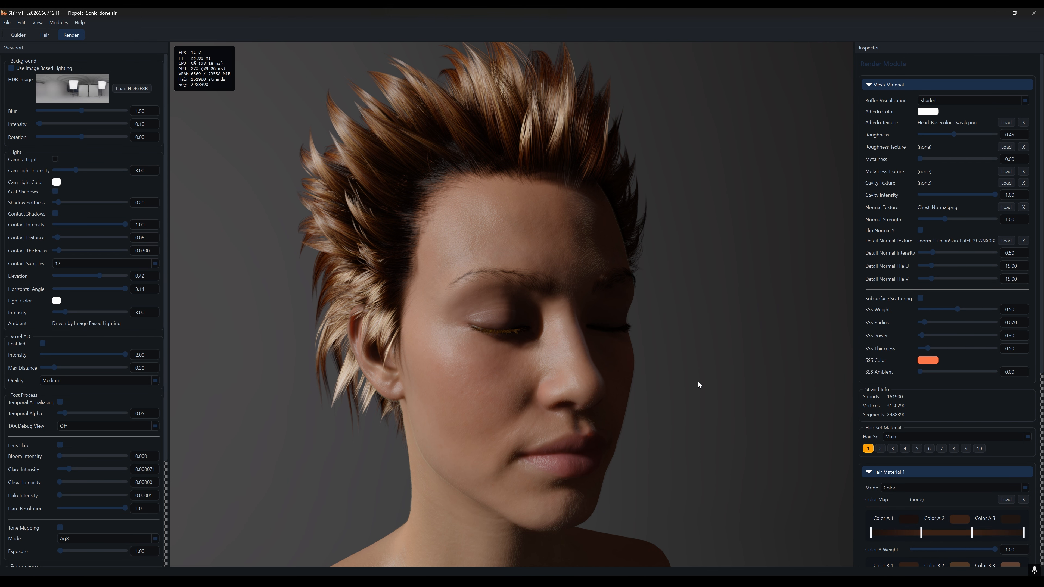